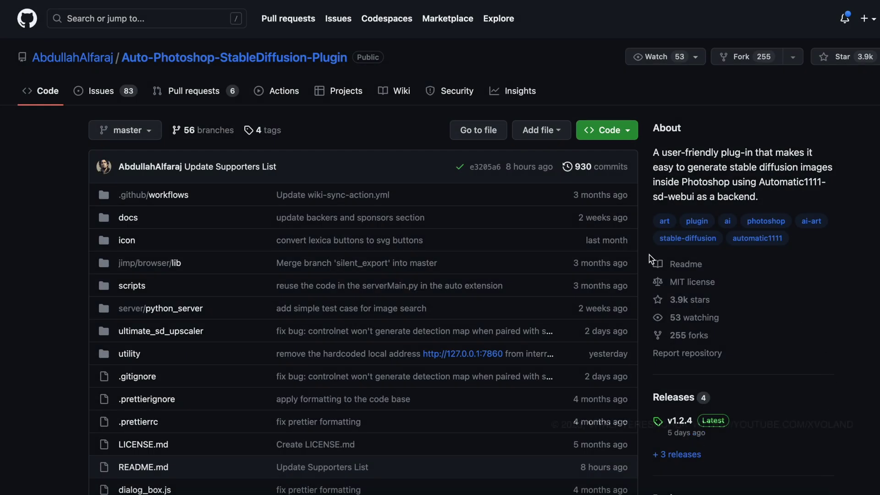
Step: Display the HTTPS clone URL of the Auto-Photoshop-StableDiffusion-Plugin repository and inspect it
mouse_move(352, 62)
left_mouse_down()
mouse_move(123, 55)
mouse_move(351, 60)
left_mouse_up()
left_click(625, 131)
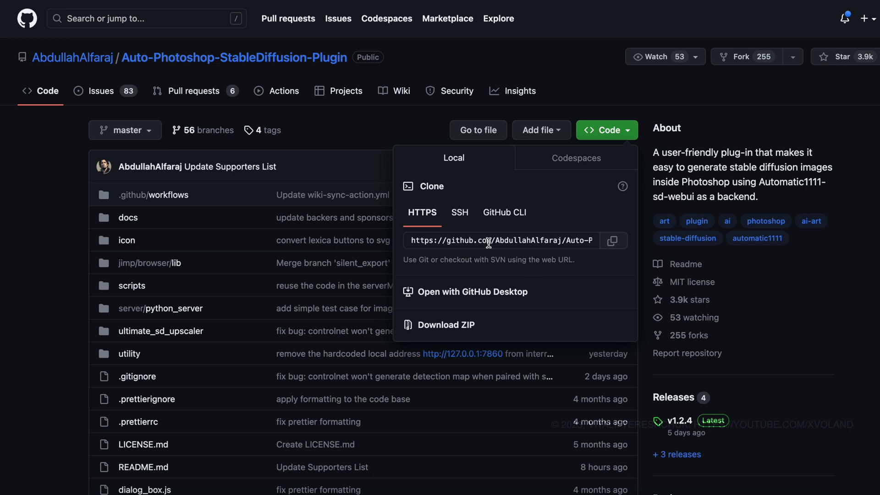
left_click(591, 240)
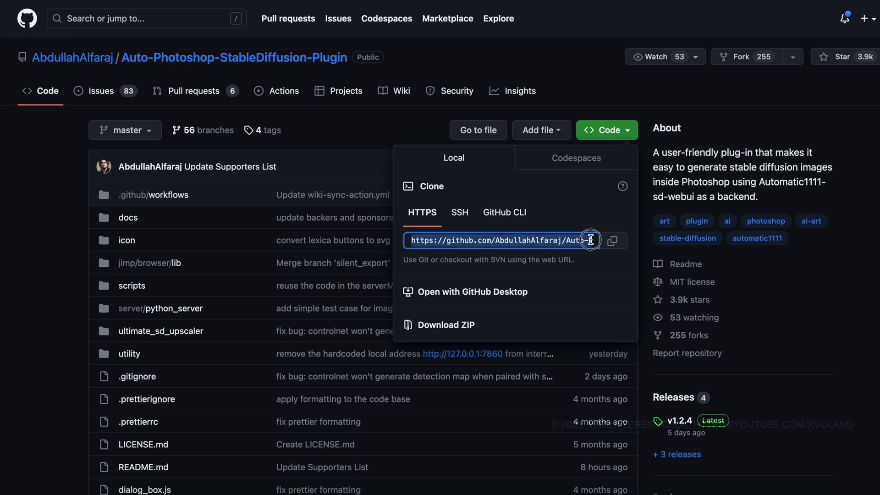
left_click(465, 242)
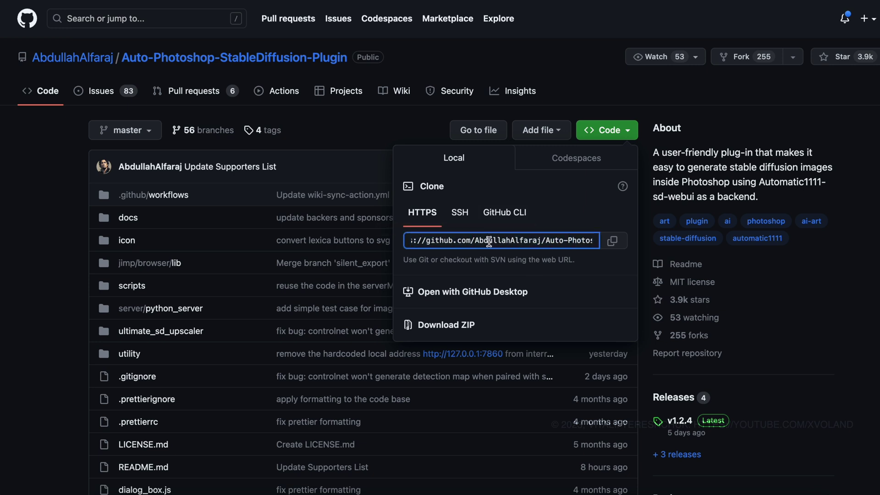
double_click(477, 240)
left_click(555, 240)
left_click(395, 383)
Step: Examine the plugin's title, introduction and table of contents in README.md
scroll(394, 384, "down", 5)
scroll(395, 384, "down", 10)
scroll(394, 383, "down", 4)
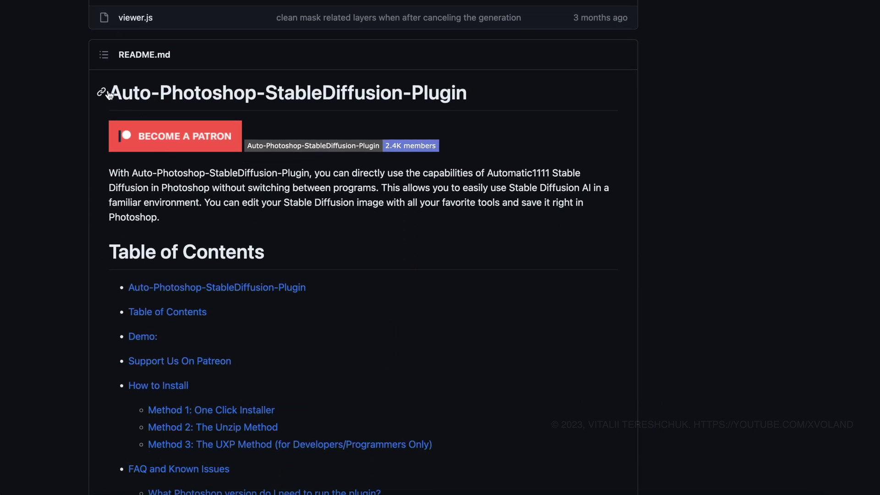
left_click_drag(112, 94, 467, 93)
left_click(686, 166)
scroll(530, 346, "down", 2)
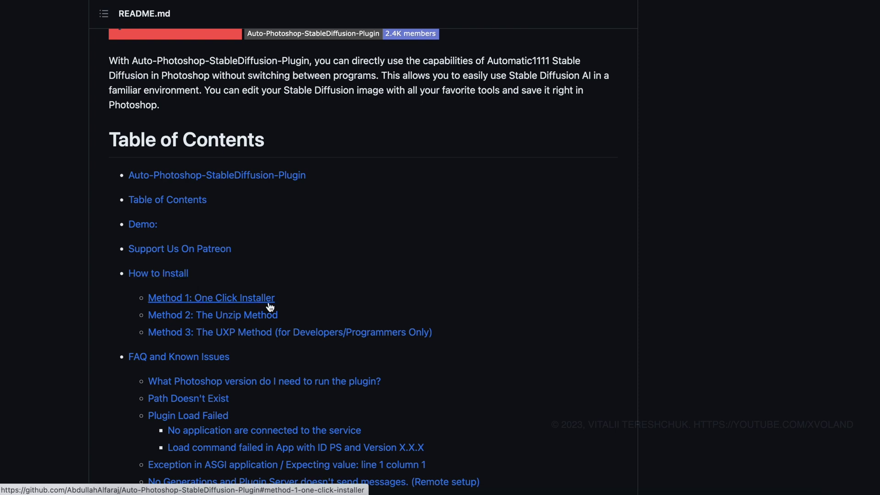
Step: Read the README's How To Install guidance and the Method 1: One Click Installer instructions for the .ccx file
scroll(271, 307, "down", 10)
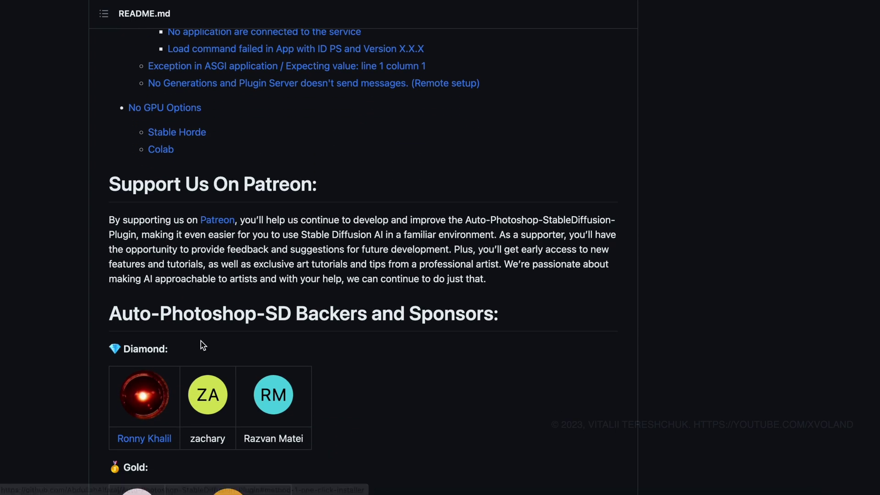
scroll(201, 341, "down", 2)
scroll(201, 342, "down", 10)
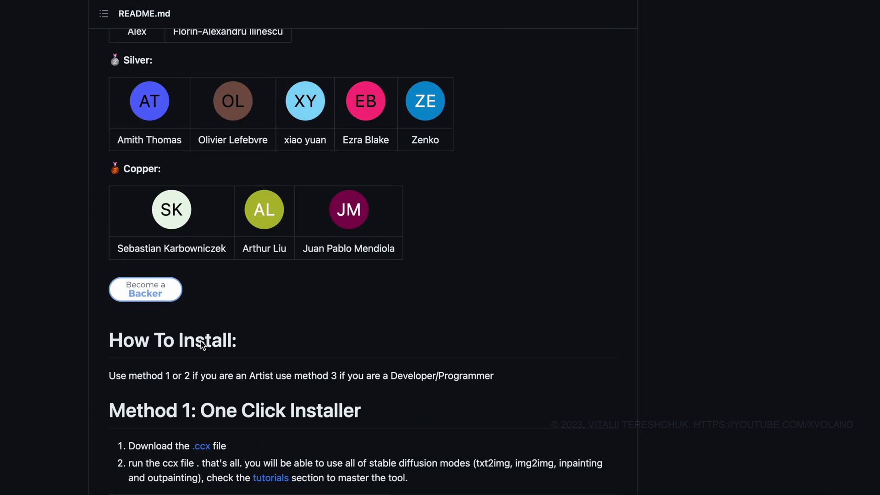
scroll(201, 342, "down", 3)
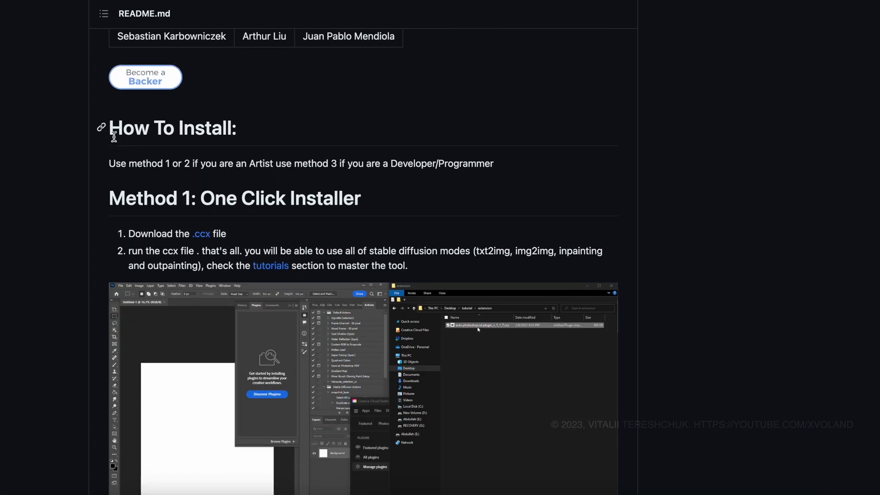
left_click_drag(113, 129, 245, 128)
left_click_drag(112, 166, 508, 166)
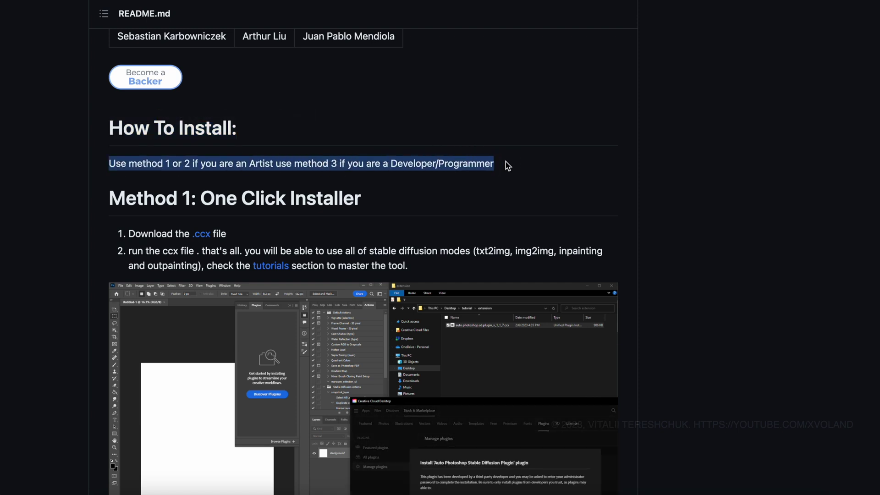
left_click(537, 190)
scroll(536, 191, "down", 2)
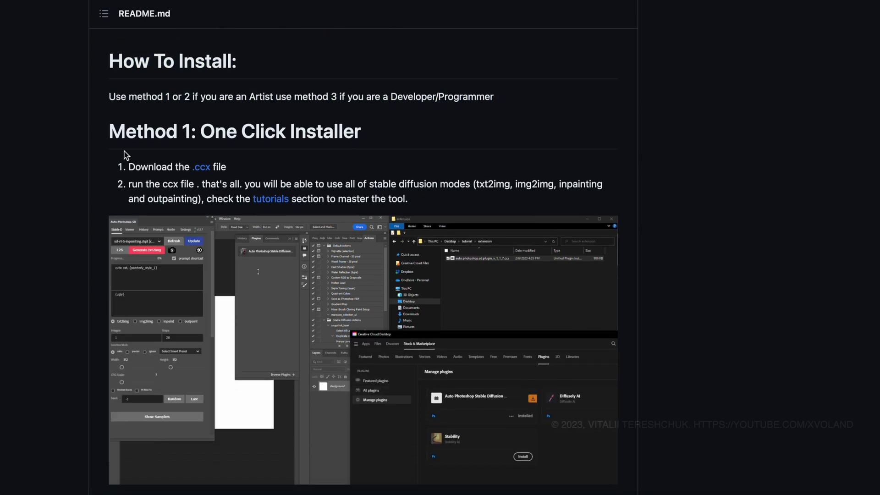
left_click_drag(120, 166, 235, 167)
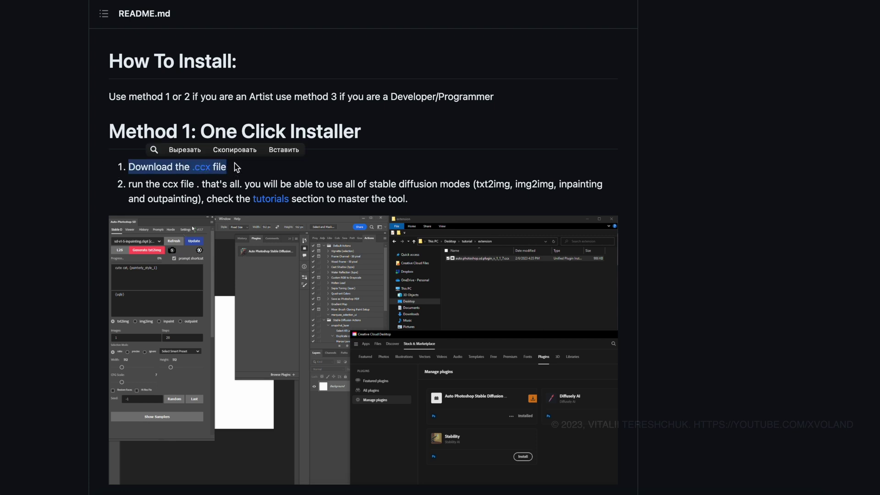
left_click(314, 178)
left_click_drag(116, 186, 397, 196)
left_click(452, 199)
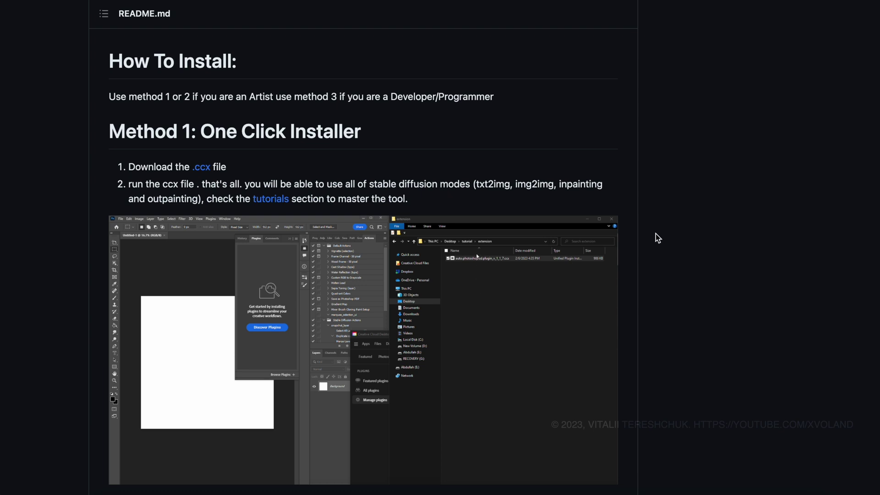
Step: Review the optional instructions for installing the Auto-Photoshop-SD Extension from Automatic1111 using the plugin URL
scroll(656, 238, "down", 5)
scroll(656, 238, "down", 3)
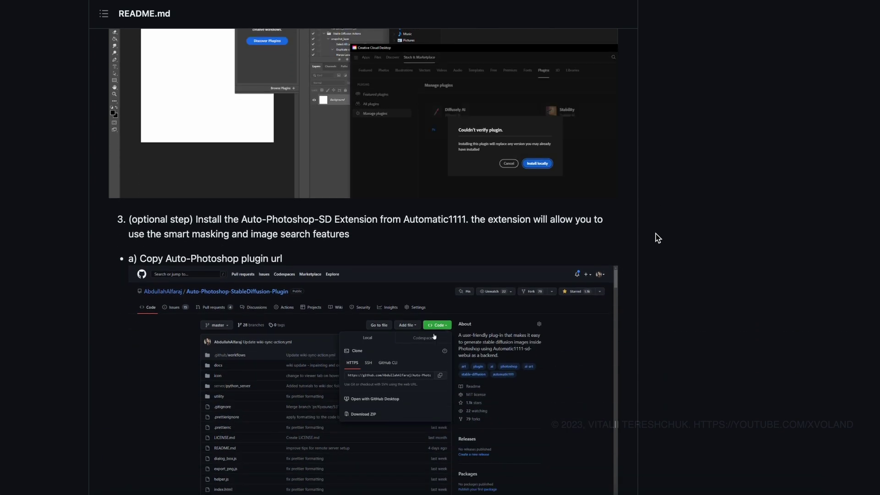
scroll(656, 238, "down", 2)
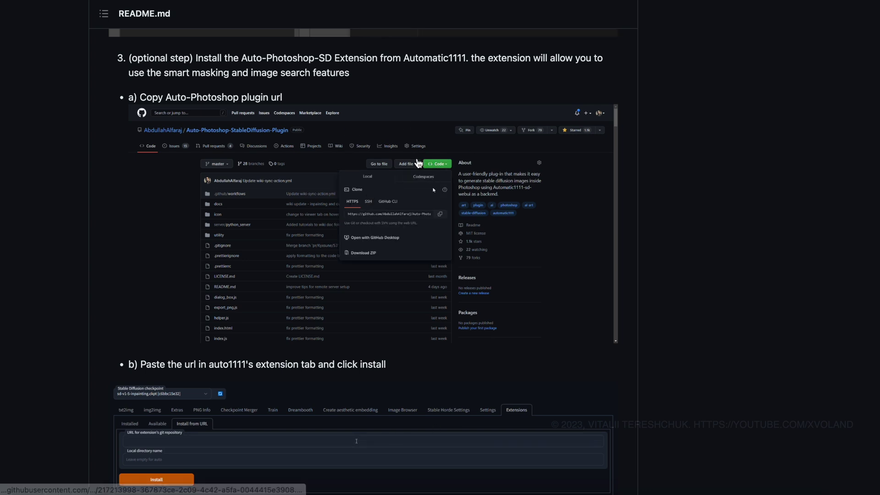
left_click_drag(240, 58, 467, 57)
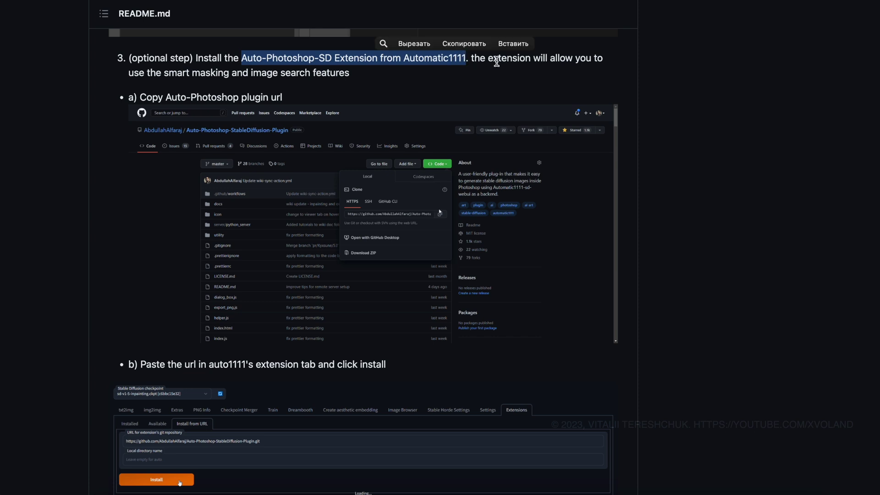
left_click(507, 70)
scroll(647, 207, "down", 1)
scroll(647, 208, "down", 3)
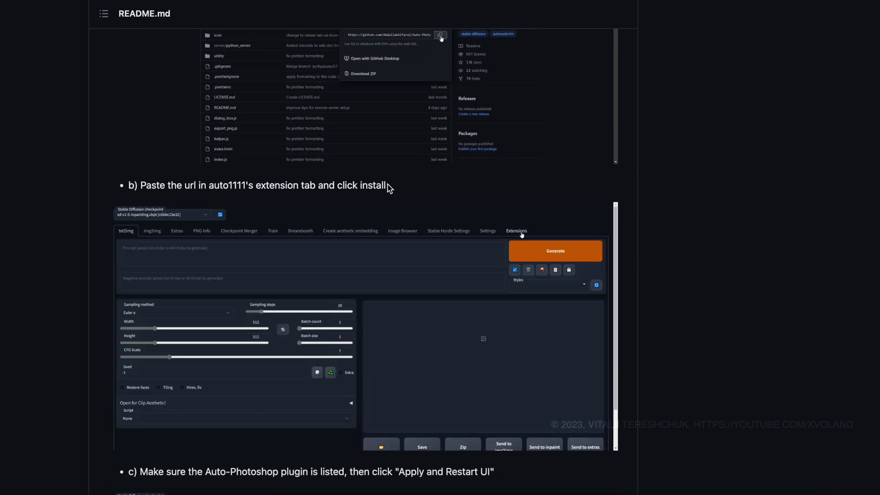
scroll(380, 187, "up", 3)
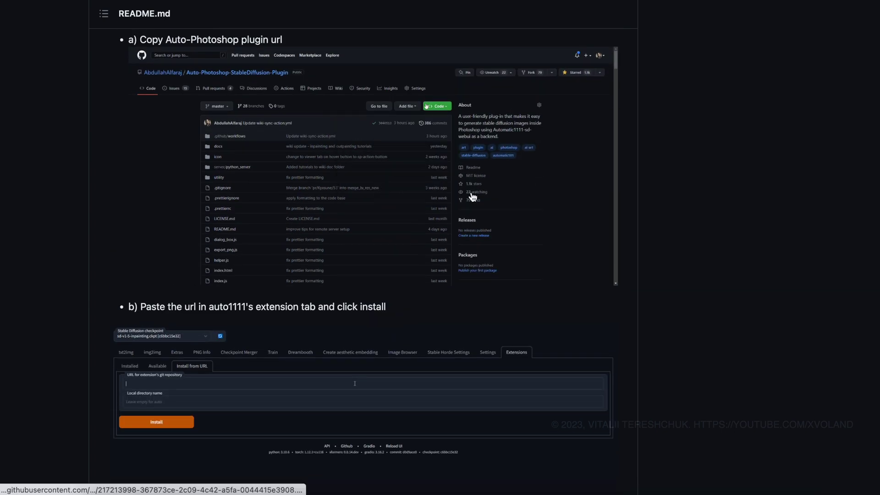
scroll(701, 275, "down", 5)
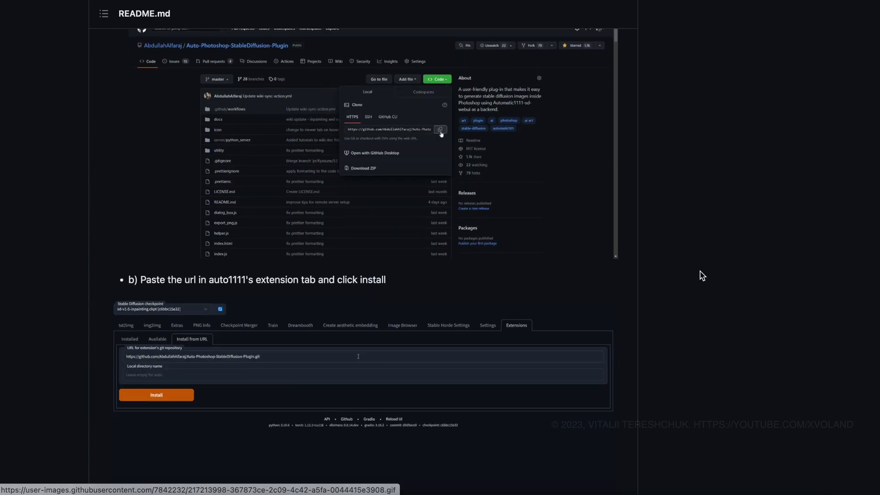
scroll(287, 101, "down", 2)
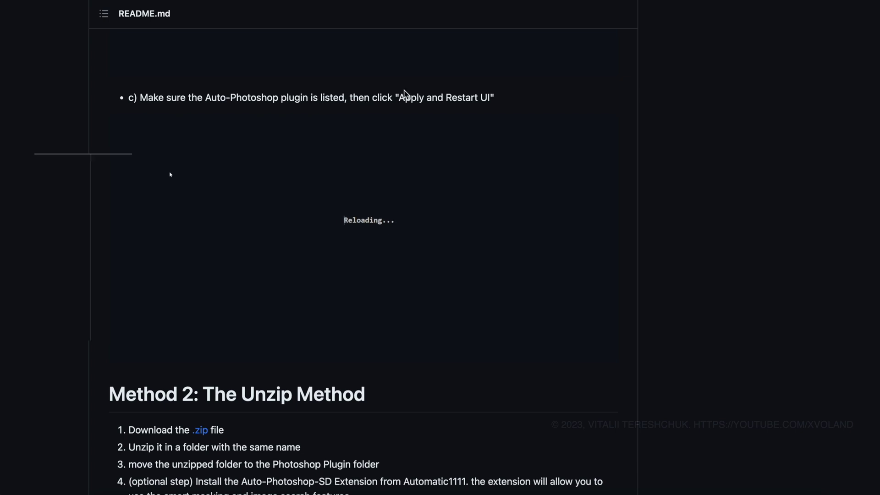
Step: Read the Method 2: The Unzip Method steps and the introduction to Method 3: The UXP method
scroll(402, 93, "down", 5)
left_click_drag(238, 137, 650, 143)
left_click(714, 217)
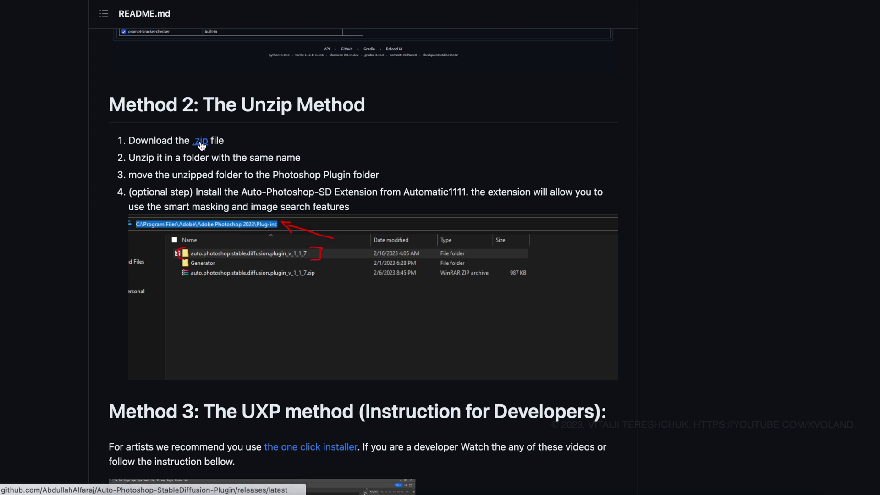
scroll(280, 324, "down", 5)
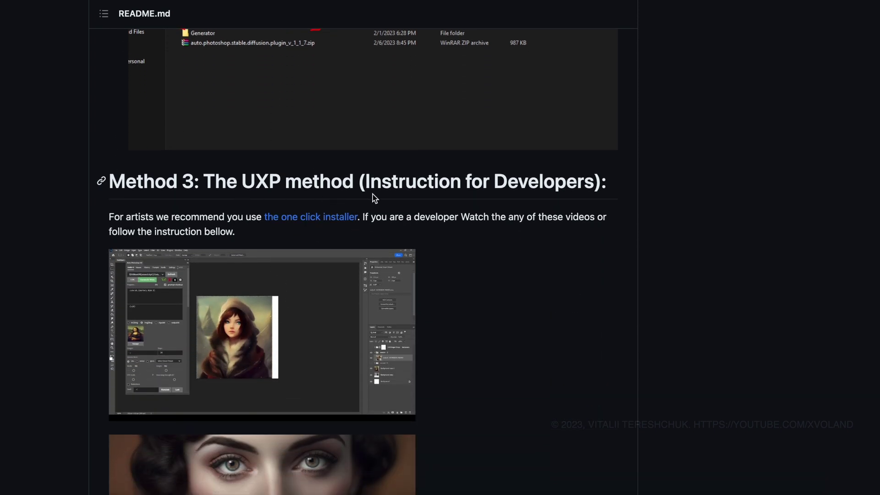
scroll(446, 306, "down", 1)
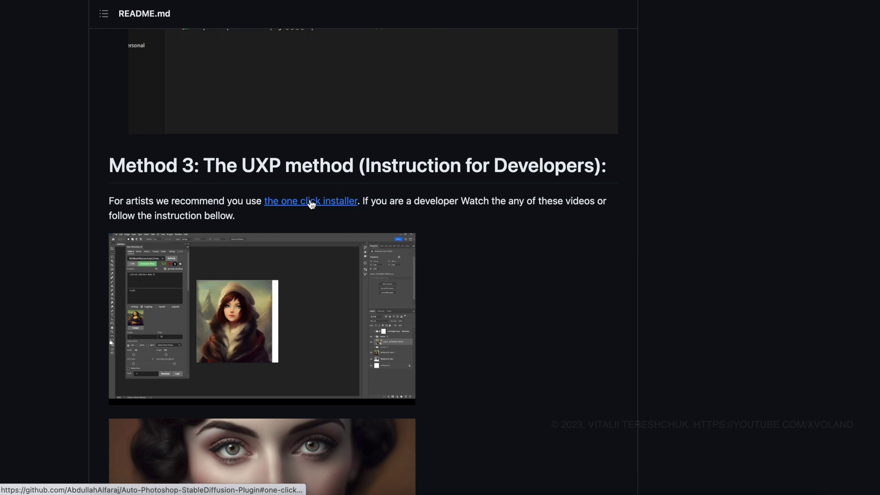
Step: Examine the commands for first running the plugin with local Automatic1111, from git clone and npm install to the --api argument
scroll(311, 204, "down", 10)
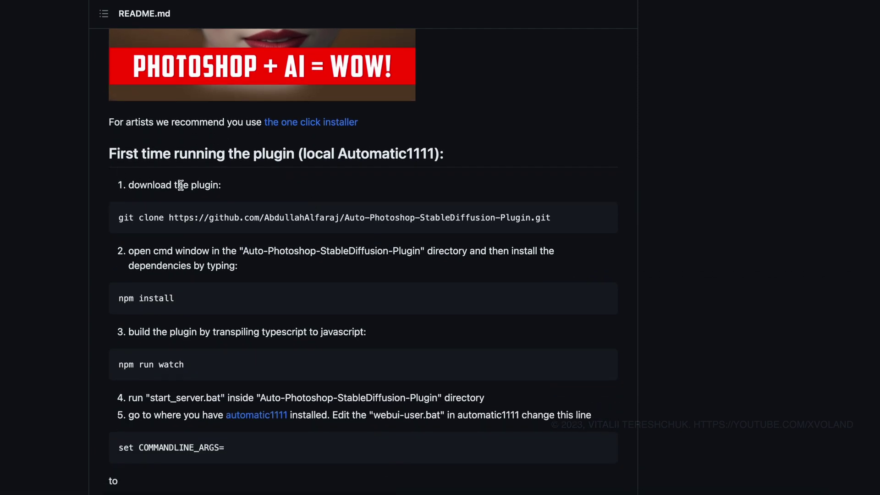
left_click_drag(129, 218, 282, 214)
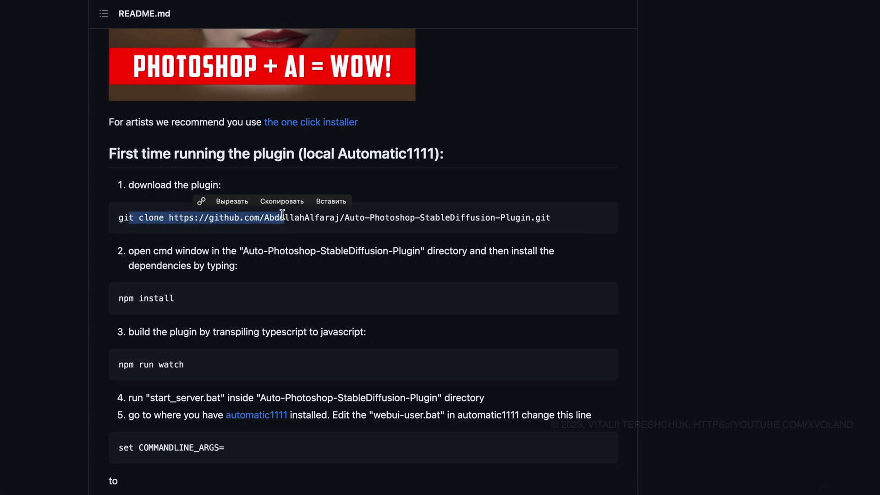
left_click(308, 243)
left_click_drag(152, 249, 285, 260)
left_click(262, 275)
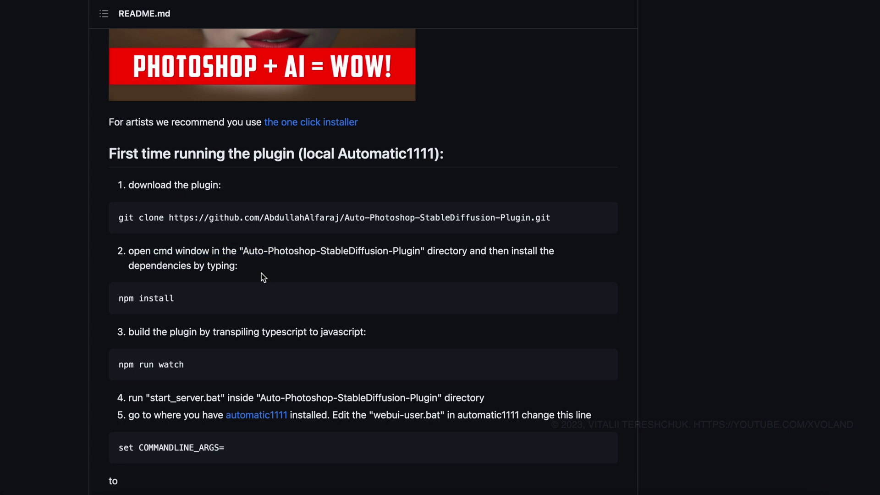
left_click_drag(120, 298, 180, 299)
left_click(218, 325)
scroll(207, 411, "down", 3)
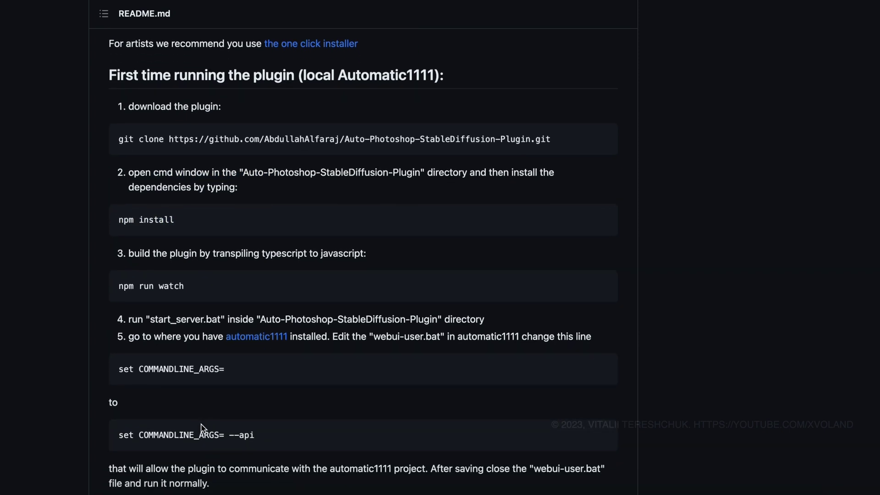
scroll(195, 406, "down", 3)
left_click_drag(122, 342, 273, 348)
left_click(273, 349)
Step: Locate the Auto.Photoshop.SD.plugin_v1.2.4.zip asset on the latest plugin release page
scroll(274, 348, "up", 5)
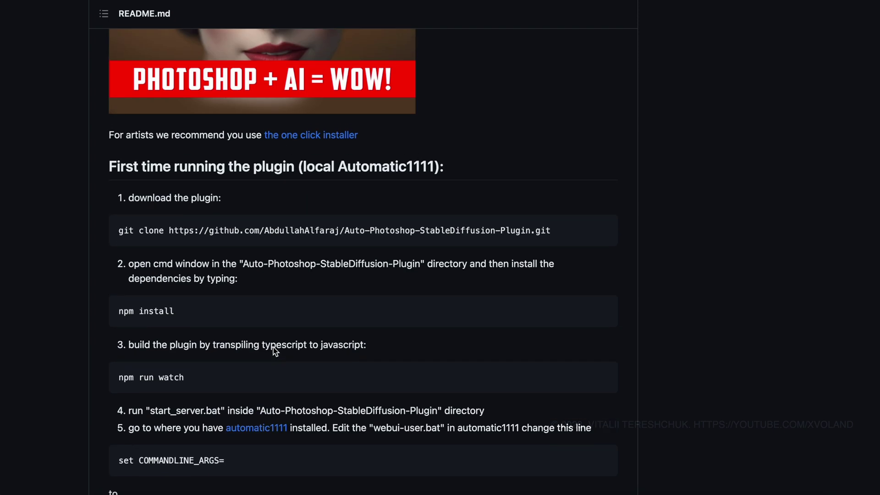
scroll(273, 348, "up", 20)
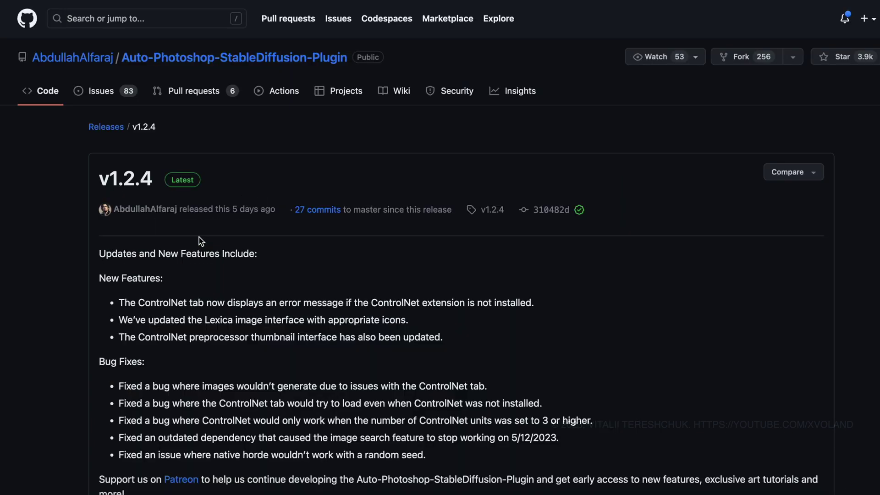
scroll(289, 357, "down", 6)
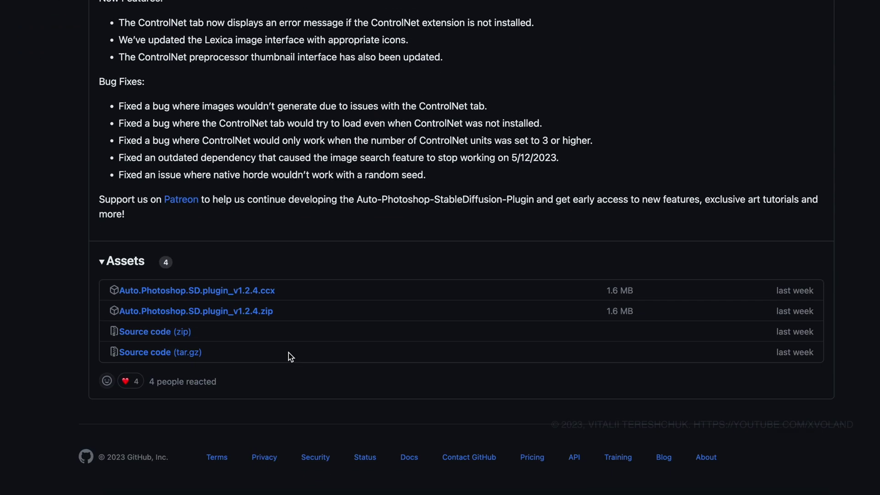
left_click_drag(285, 313, 109, 311)
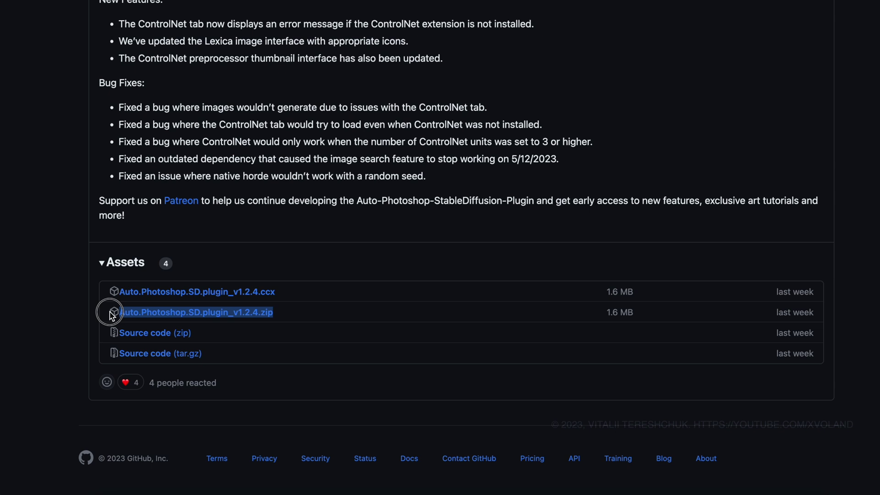
left_click(408, 240)
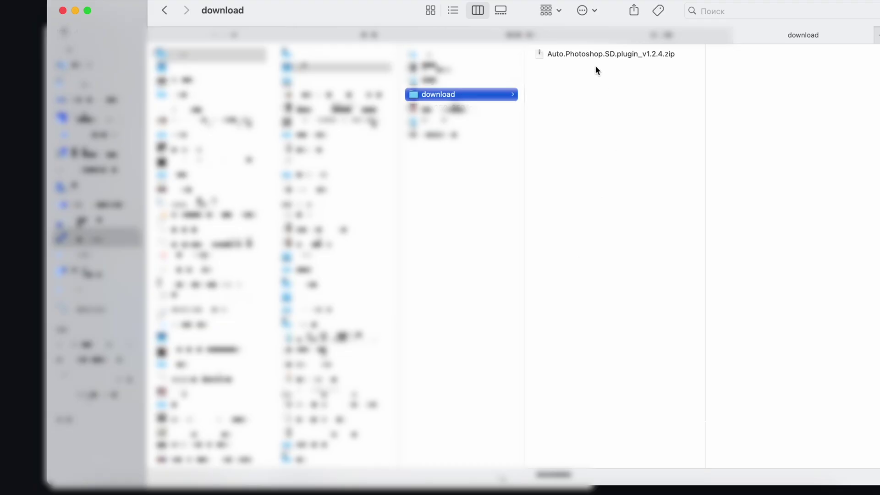
Step: In Finder, extract Auto.Photoshop.SD.plugin_v1.2.4.zip within the download folder
left_click(607, 55)
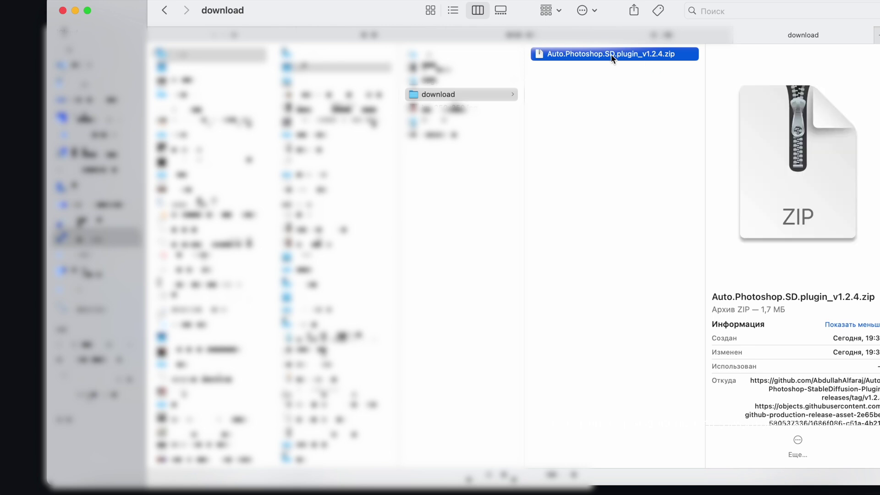
double_click(610, 55)
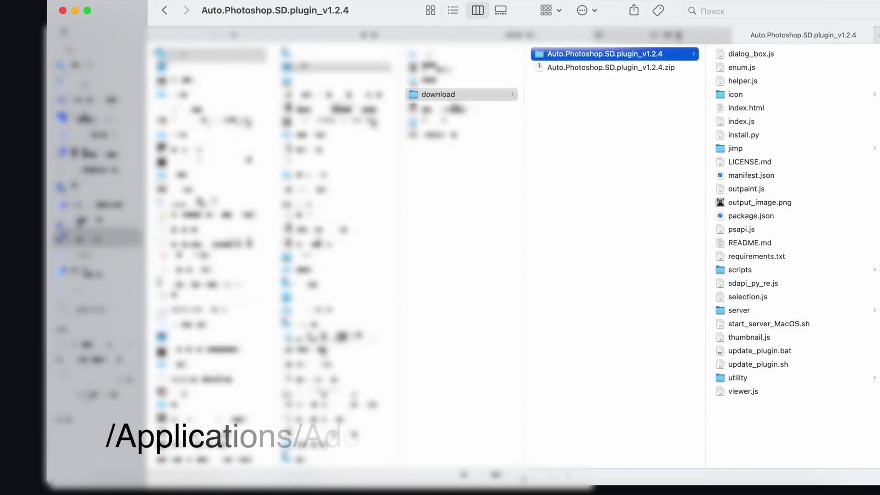
Step: In Finder, open the Auto.Photoshop.SD.plugin_v1.2.4 folder inside the Plug-ins folder of Adobe Photoshop 2023
left_click(678, 34)
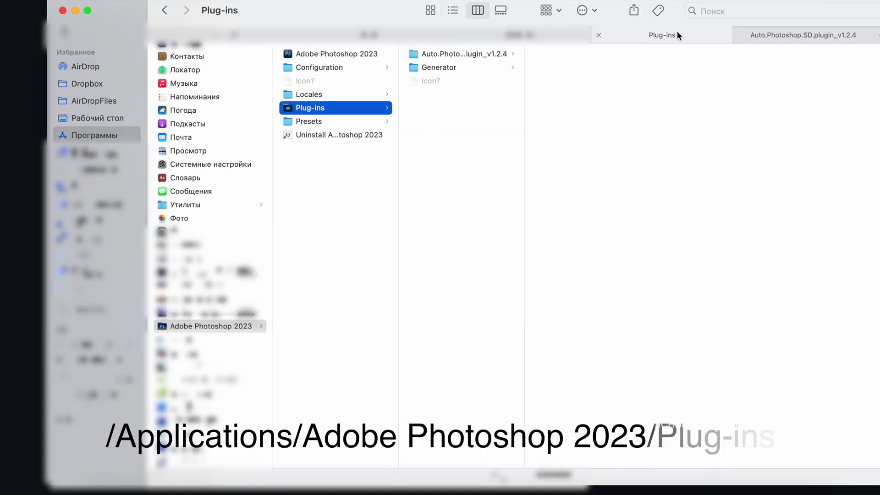
left_click(254, 326)
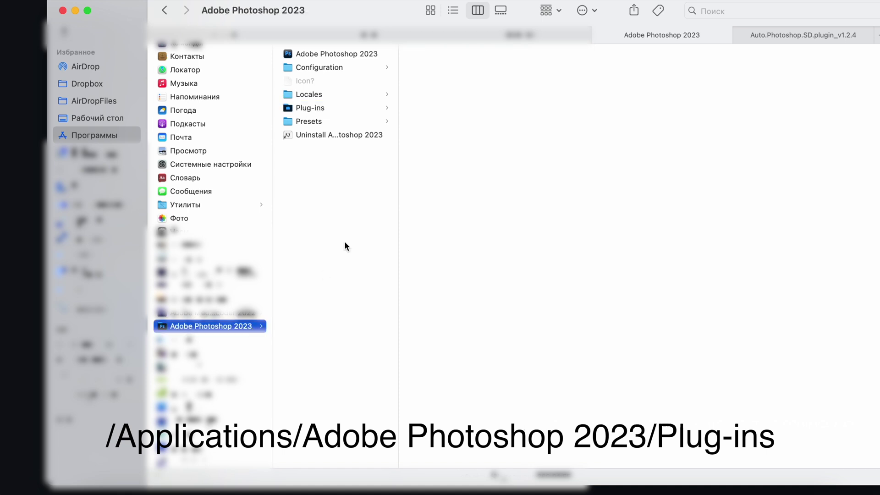
left_click(327, 110)
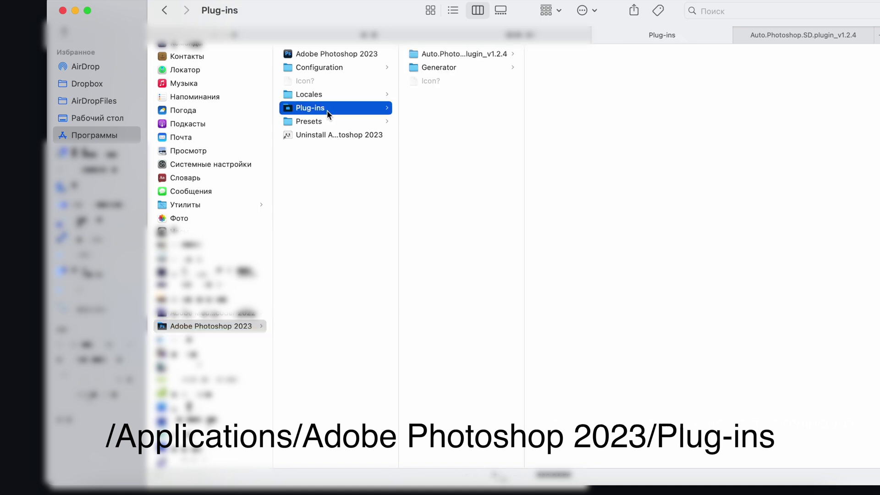
left_click(448, 55)
left_click_drag(525, 109, 599, 133)
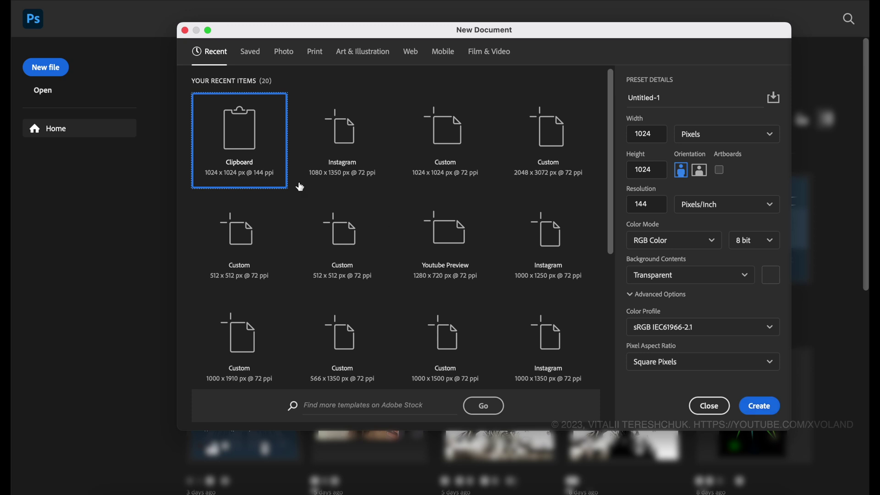
Step: In Photoshop, create a transparent 1024 x 1024 px RGB document at 144 ppi without artboards and activate the Move tool
left_click(718, 170)
left_click(720, 171)
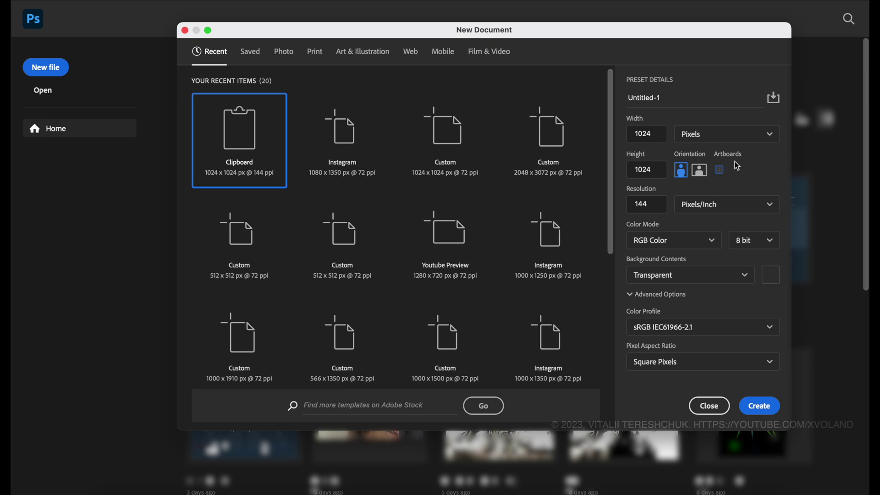
left_click(759, 407)
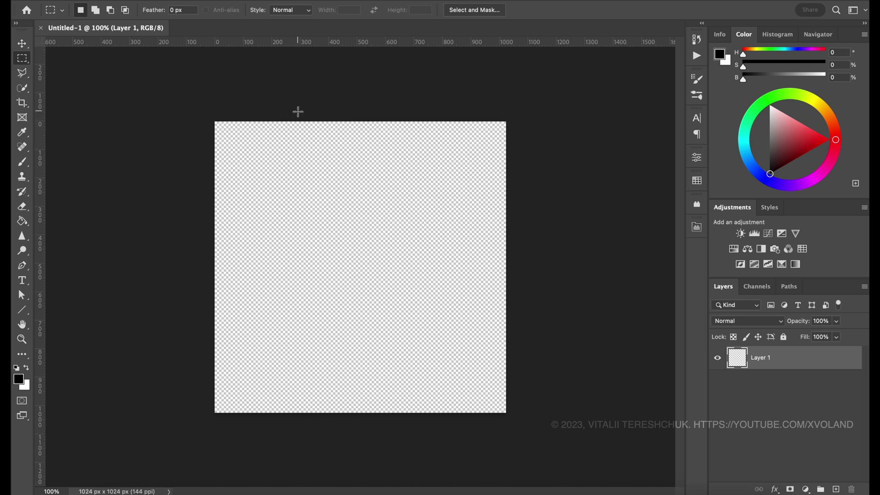
left_click(21, 44)
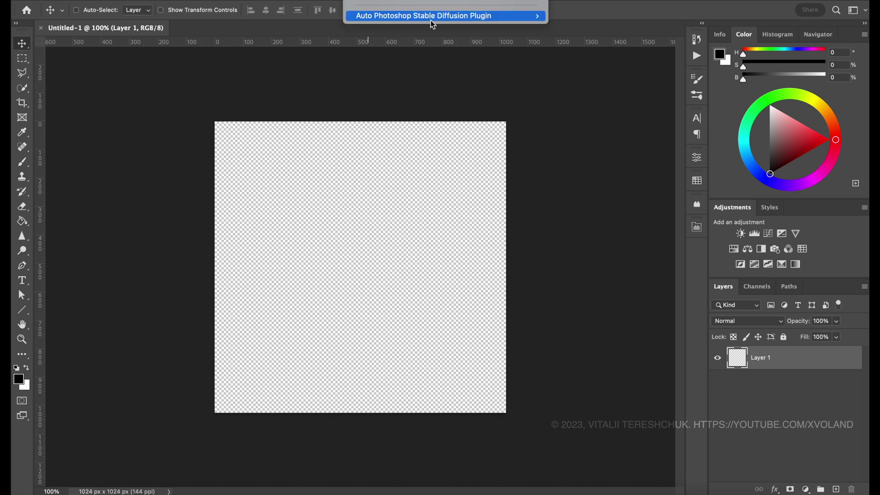
Step: Open the Auto-Photoshop-SD plugin panel, dismiss its Automatic1111 offline notice and collapse the panel
mouse_move(434, 22)
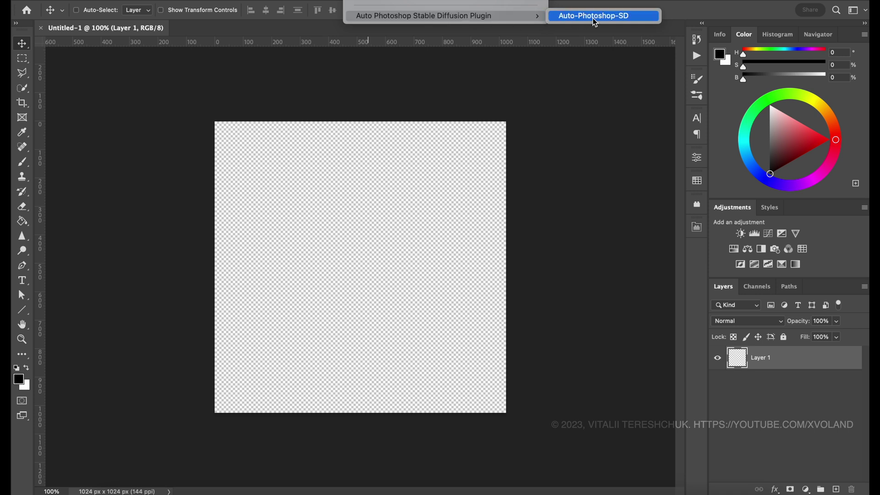
left_click(619, 18)
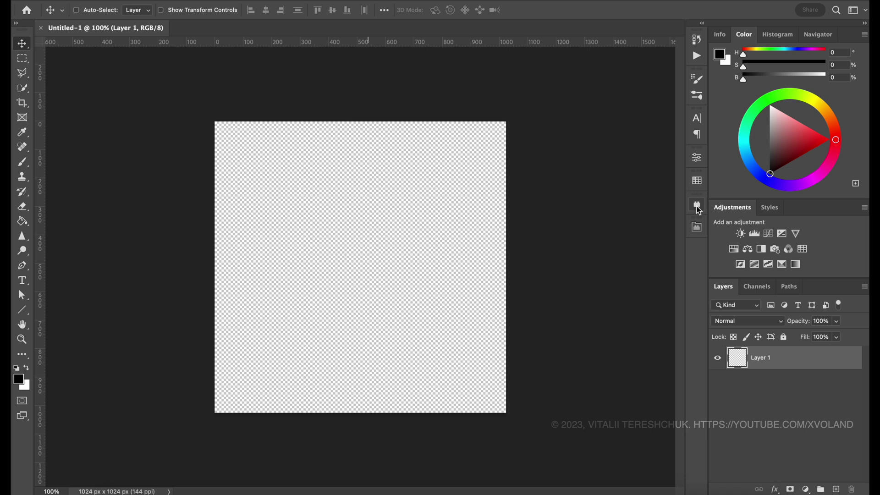
left_click(697, 208)
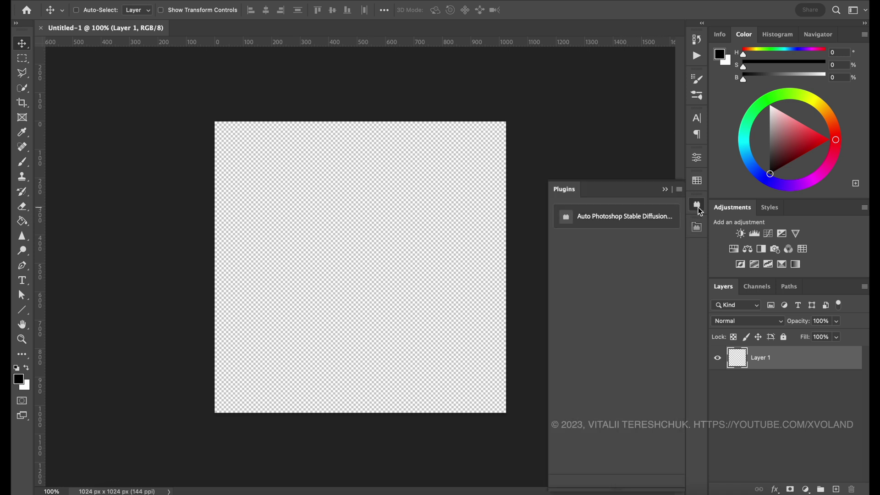
left_click(698, 206)
left_click(698, 230)
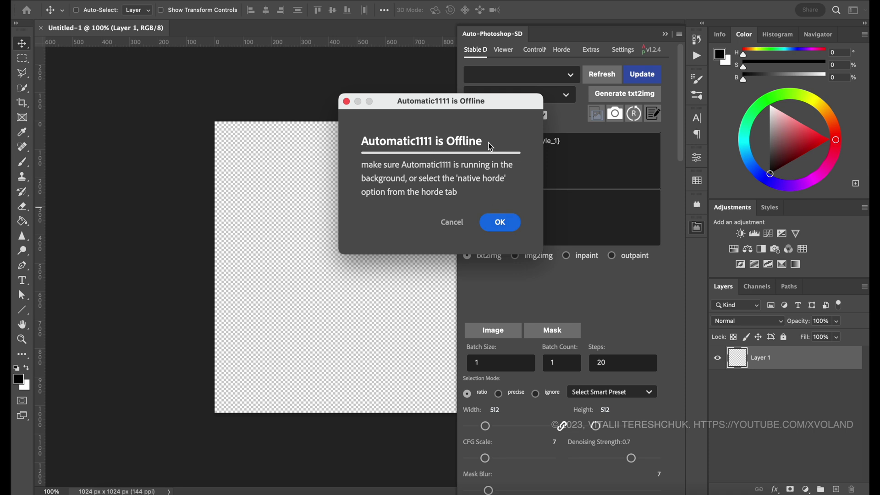
left_click(498, 221)
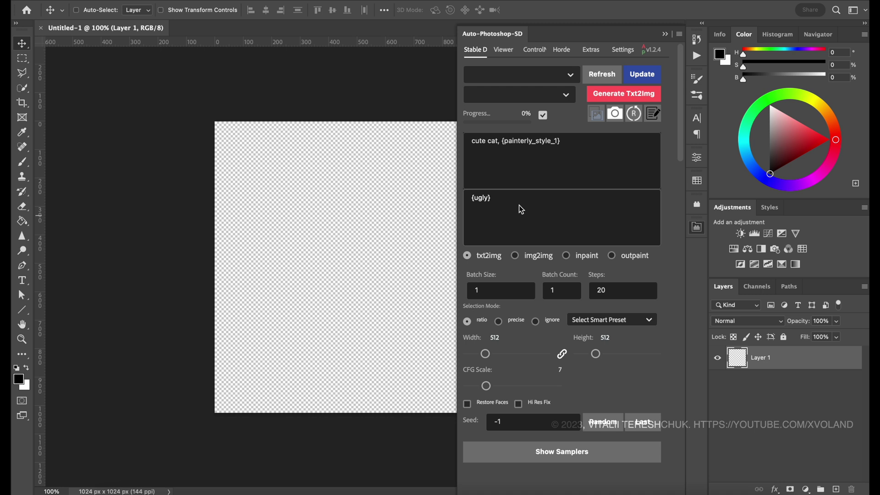
left_click(664, 34)
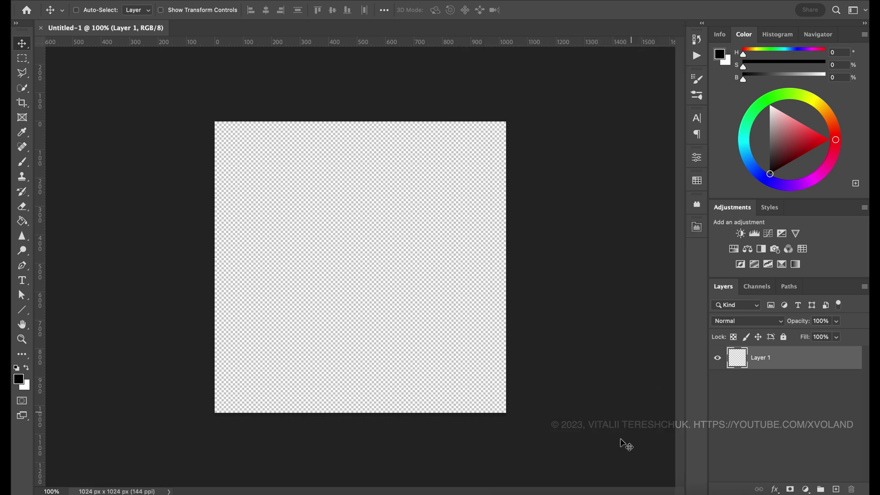
Step: Switch to the terminal, print webui-macos-env.sh and examine the --api option in its COMMANDLINE_ARGS line
key("alt+space")
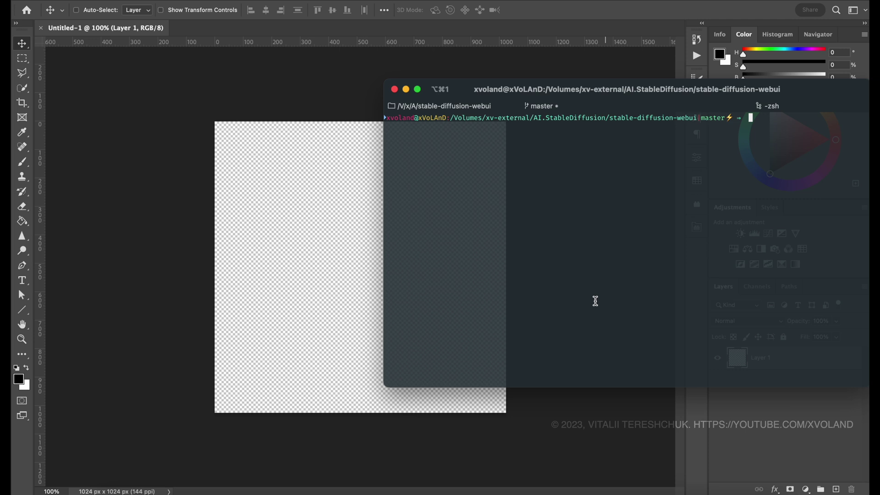
type("cat ./webui-macos-env.sh")
key("Return")
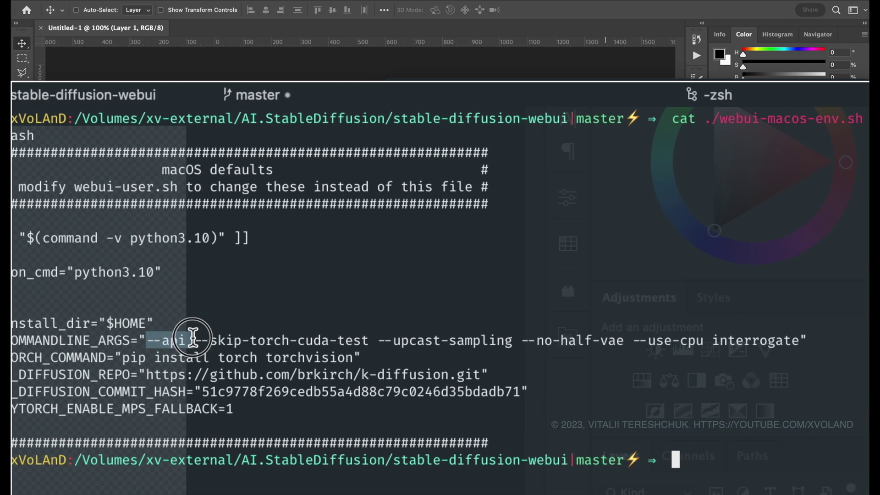
double_click(505, 229)
left_click_drag(192, 338, 183, 340)
left_click_drag(173, 341, 187, 340)
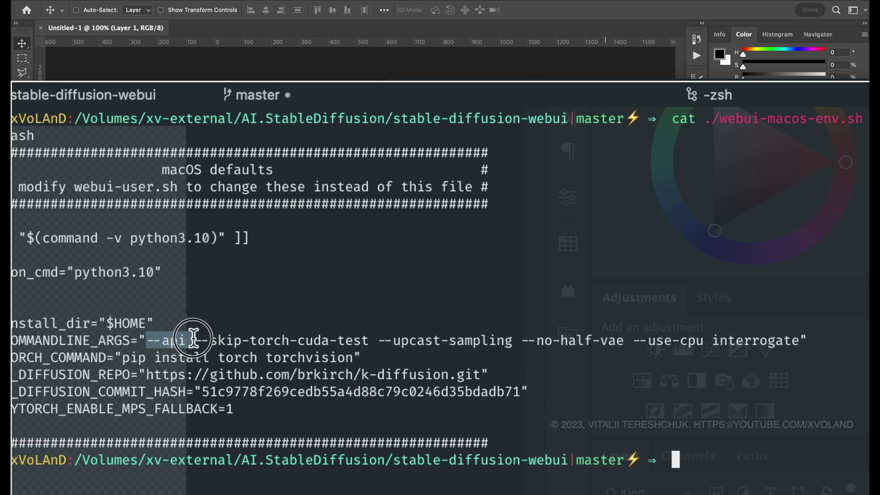
left_click(202, 310)
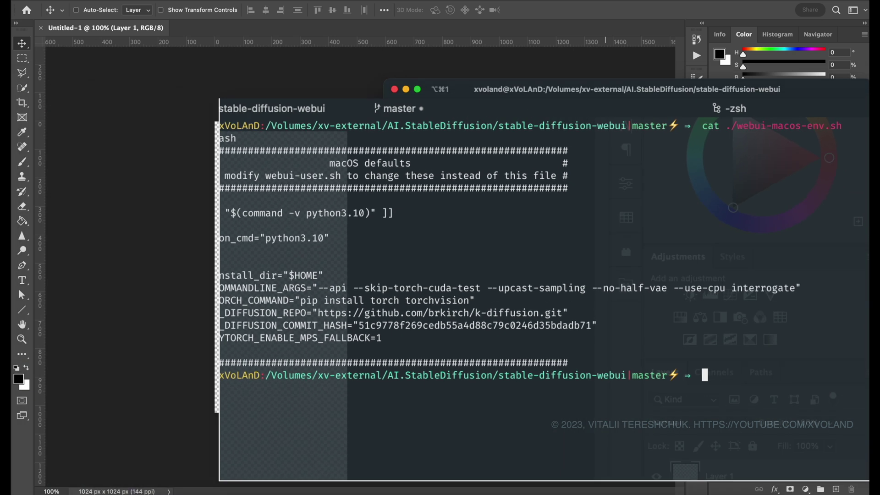
left_click_drag(386, 229, 818, 227)
left_click(820, 227)
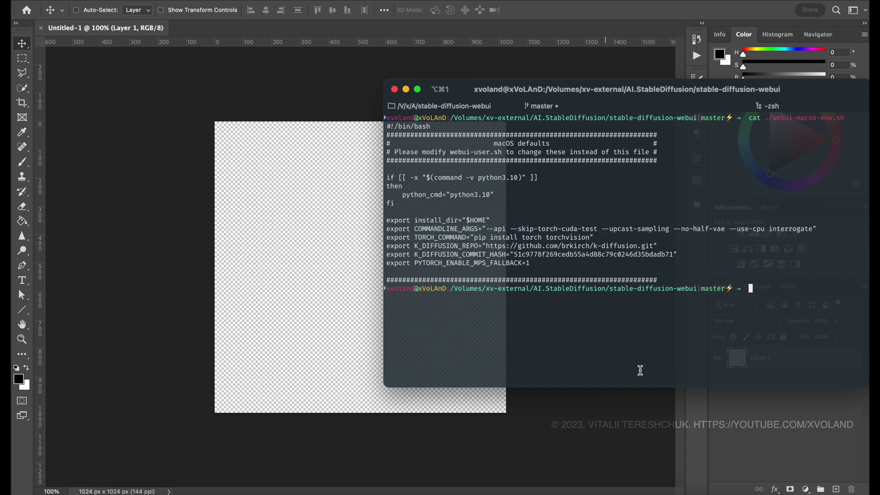
Step: Clear the terminal and launch the Stable Diffusion web UI with ./webui.sh --api
type("clear")
key("Return")
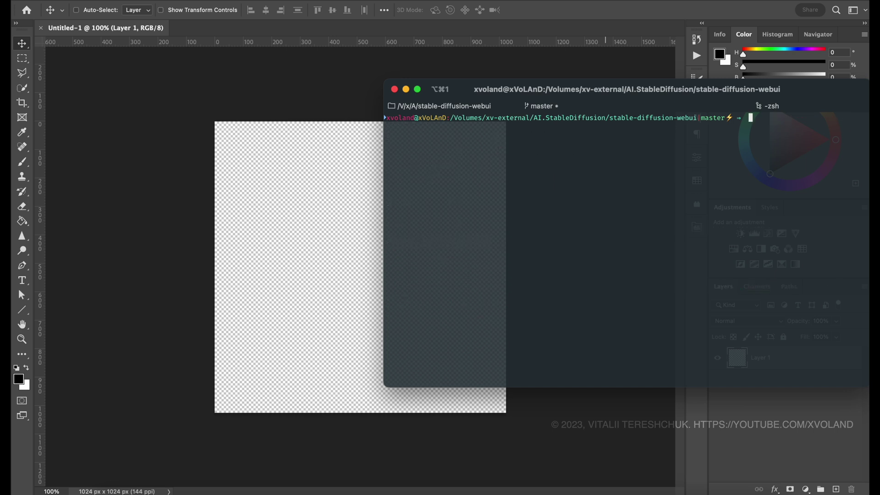
type("./webui.s")
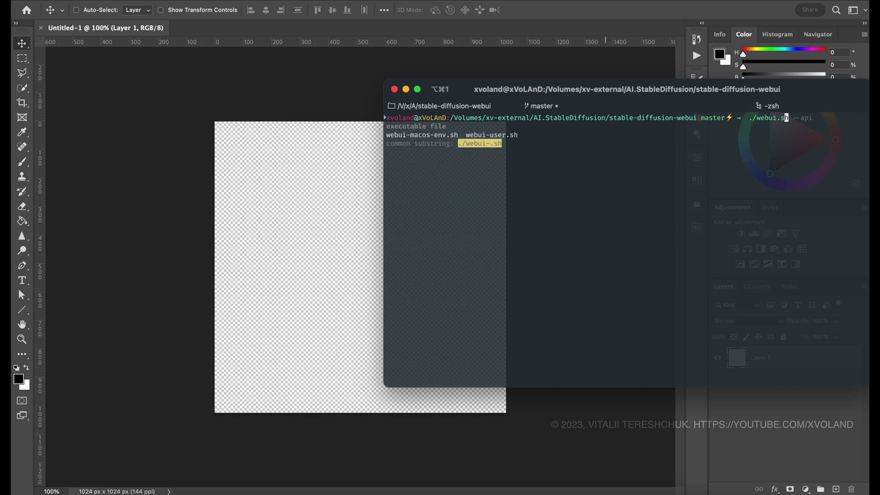
type("h")
key("Right")
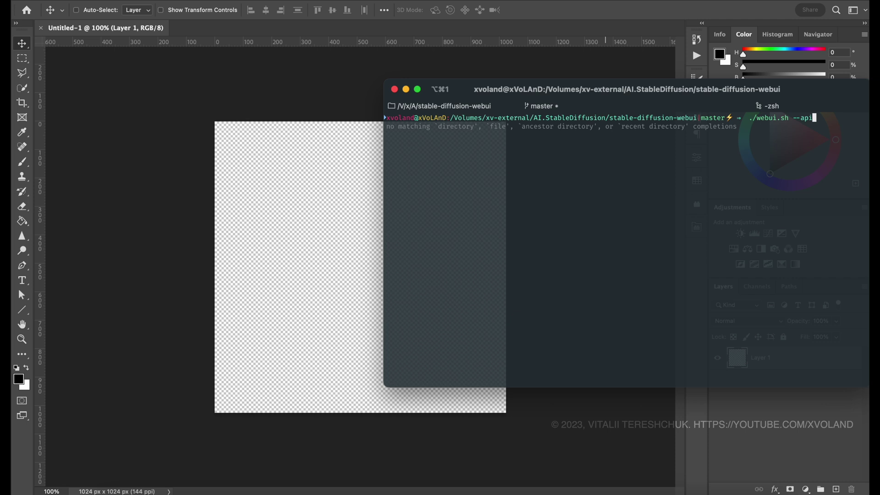
key("Return")
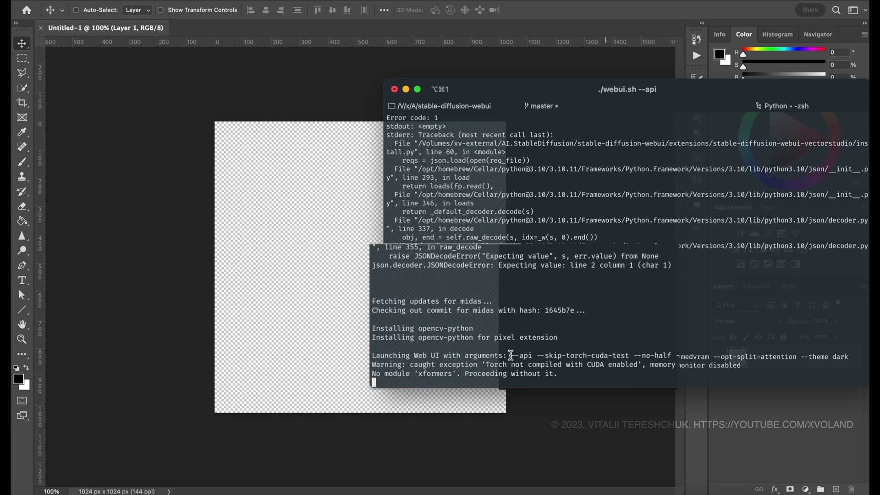
left_click_drag(516, 357, 537, 355)
left_click_drag(456, 335, 464, 337)
left_click_drag(157, 343, 468, 343)
left_click(468, 343)
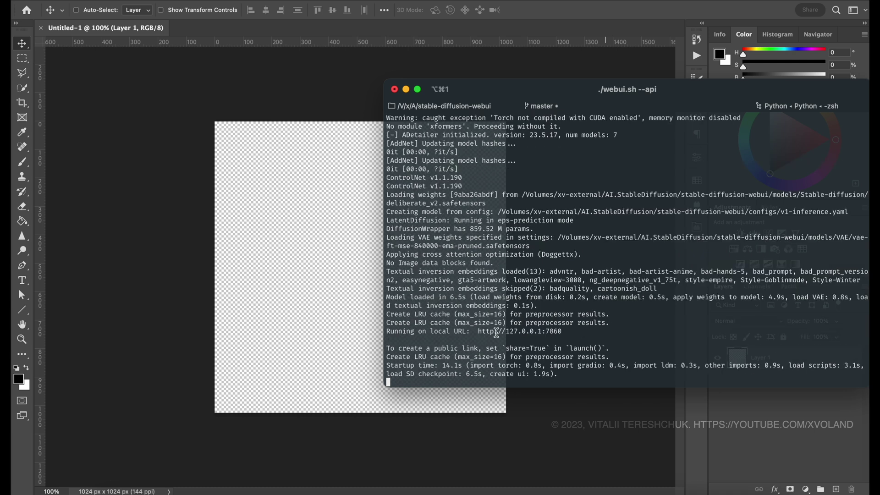
left_click_drag(477, 331, 565, 333)
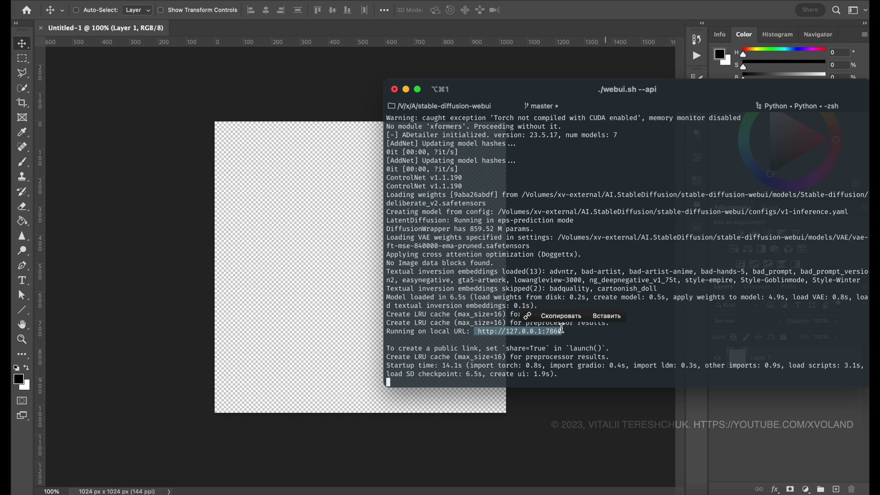
left_click(550, 317)
Step: Return to Photoshop, reopen the Auto-Photoshop-SD panel and refresh its connection to the running web UI
left_click(329, 123)
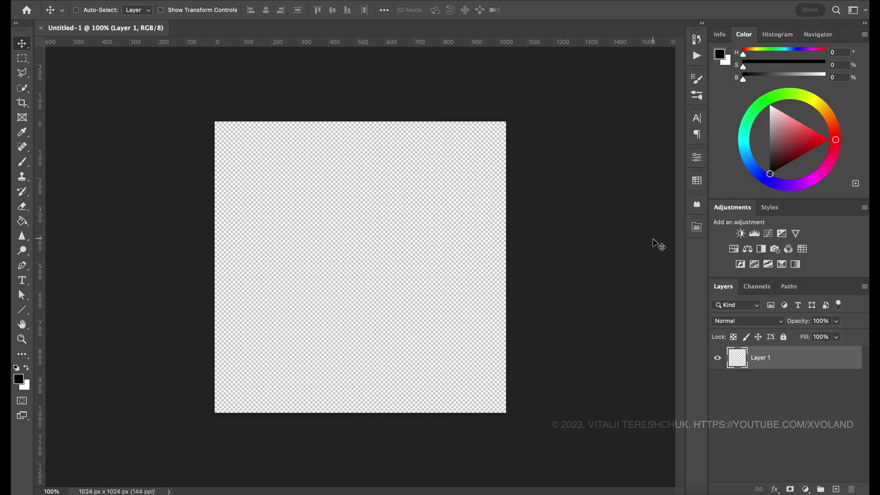
left_click(698, 227)
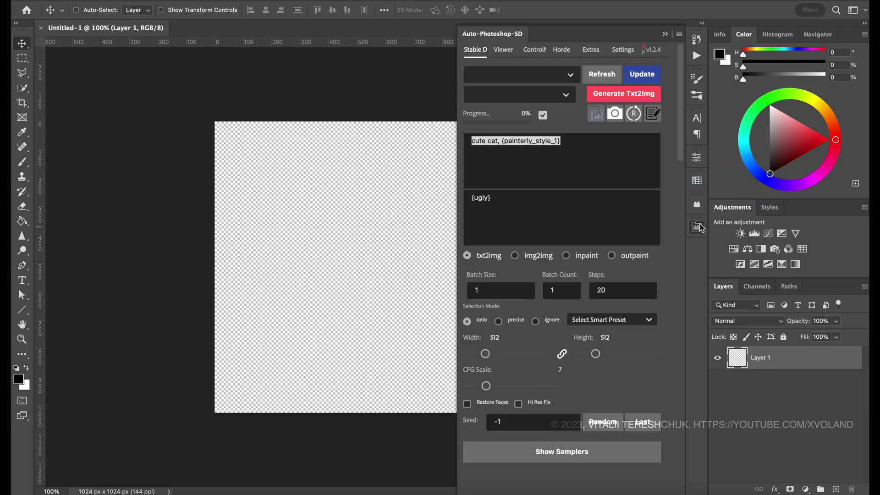
left_click(604, 75)
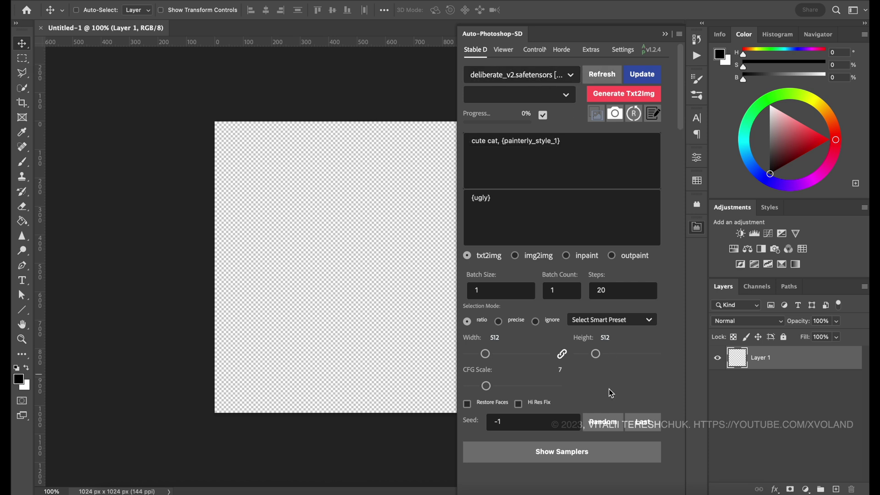
Step: Look through the sampler list, the Random and Last seed options and the remaining Stable Diffusion settings
left_click(583, 452)
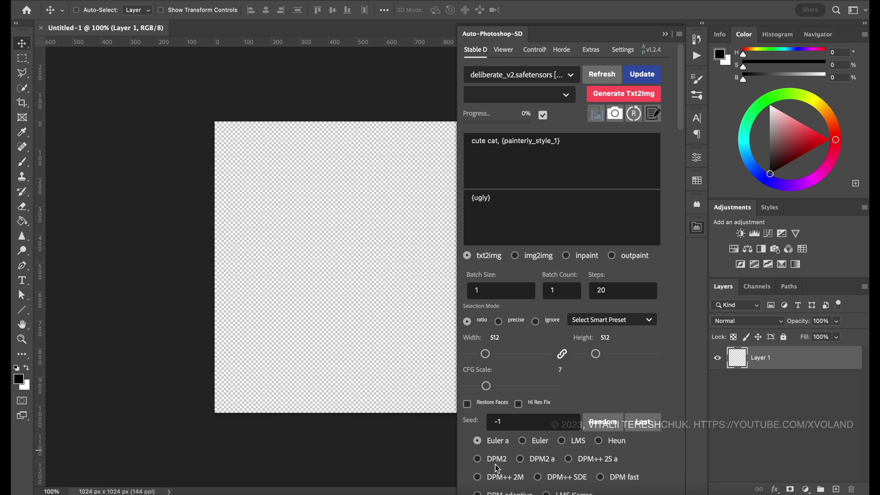
left_click(612, 426)
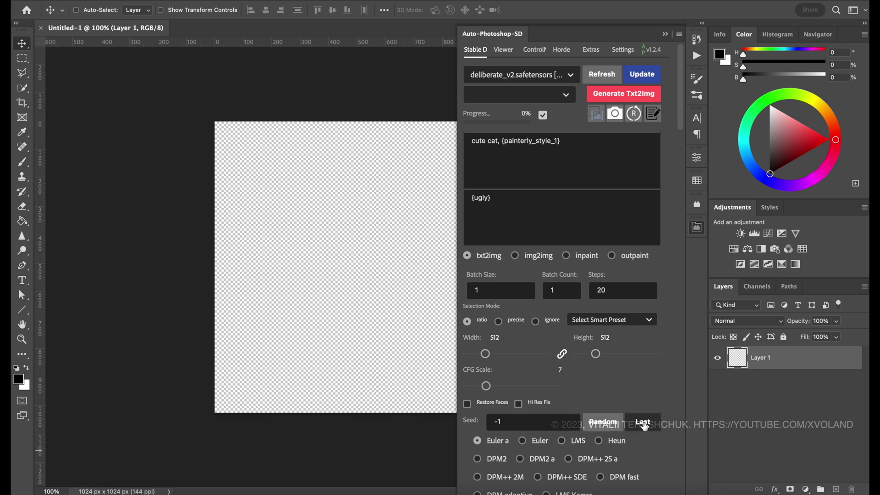
left_click(607, 424)
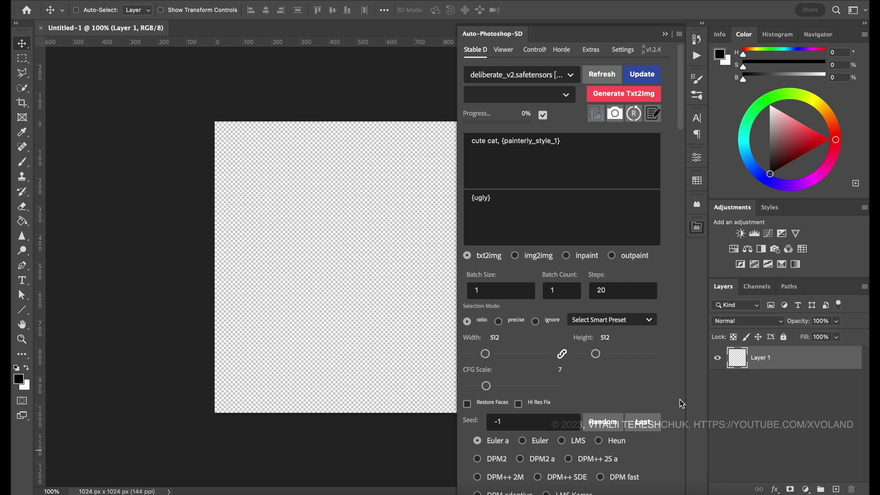
left_click_drag(683, 117, 676, 183)
left_click(580, 250)
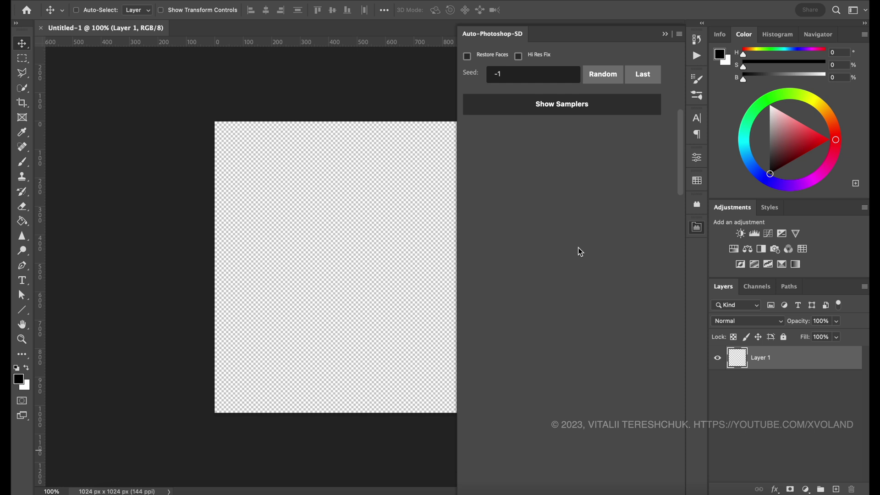
left_click_drag(683, 153, 680, 73)
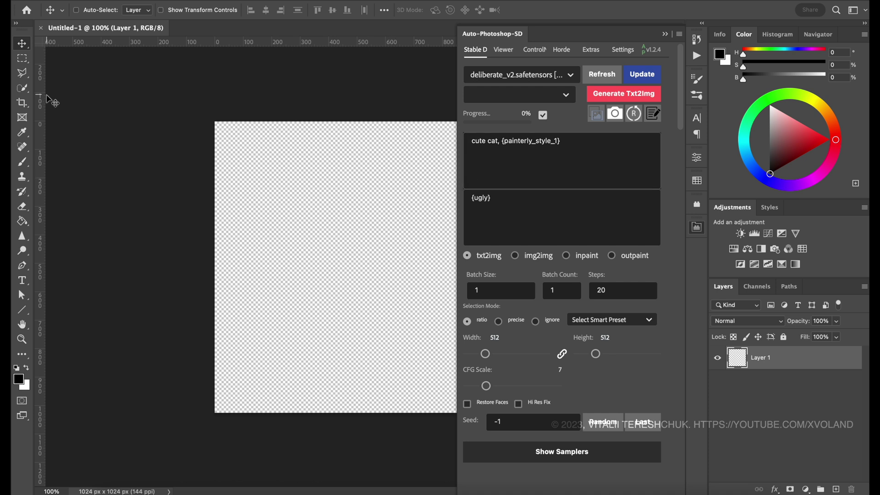
Step: Select a rectangular area about 420 x 290 px in the upper-left part of the canvas with the Rectangular Marquee tool
left_click(21, 58)
left_click_drag(250, 173, 369, 254)
Step: Shorten the plugin's prompt to "cute cat" and clear the negative prompt
left_click(571, 141)
left_click(572, 139)
left_click_drag(501, 144, 511, 180)
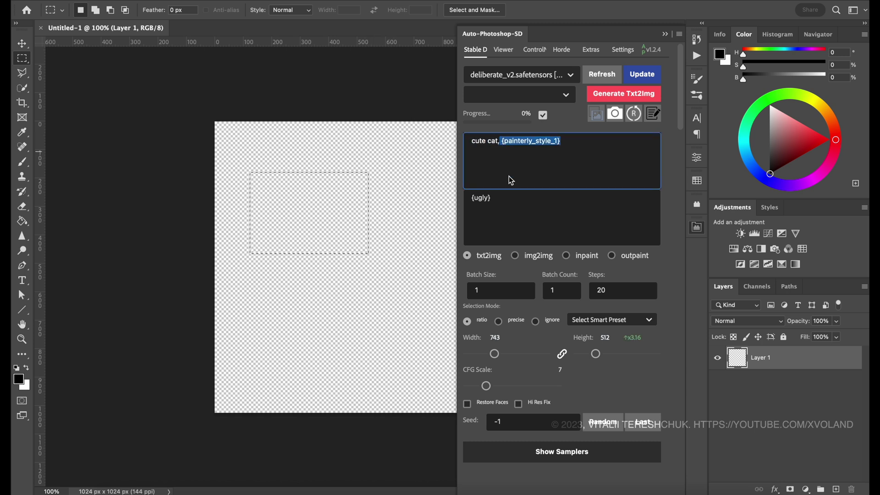
key("BackSpace")
triple_click(498, 201)
key("BackSpace")
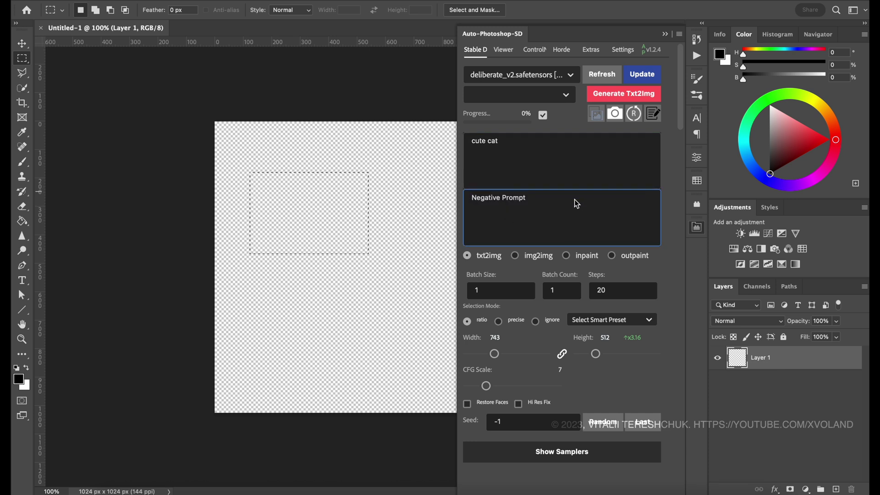
left_click(567, 96)
triple_click(550, 142)
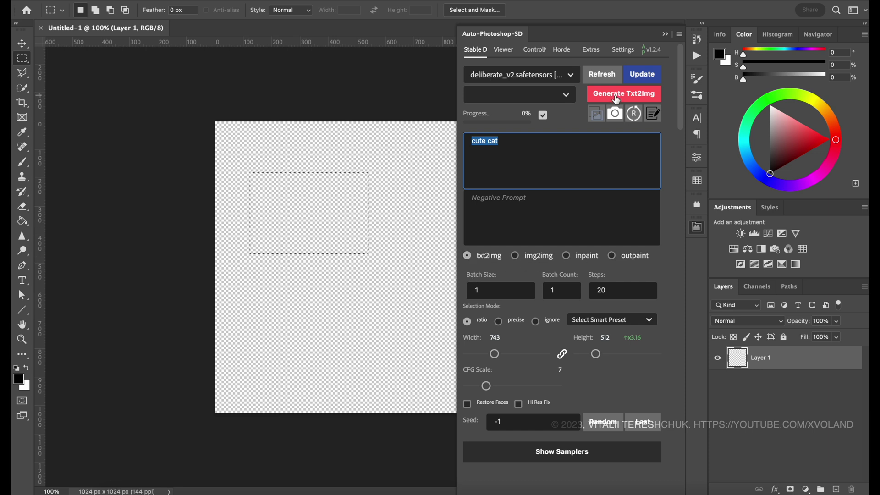
Step: Generate a txt2img "cute cat" image in the selected area, check its progress in the web UI terminal and return to Photoshop
left_click(616, 100)
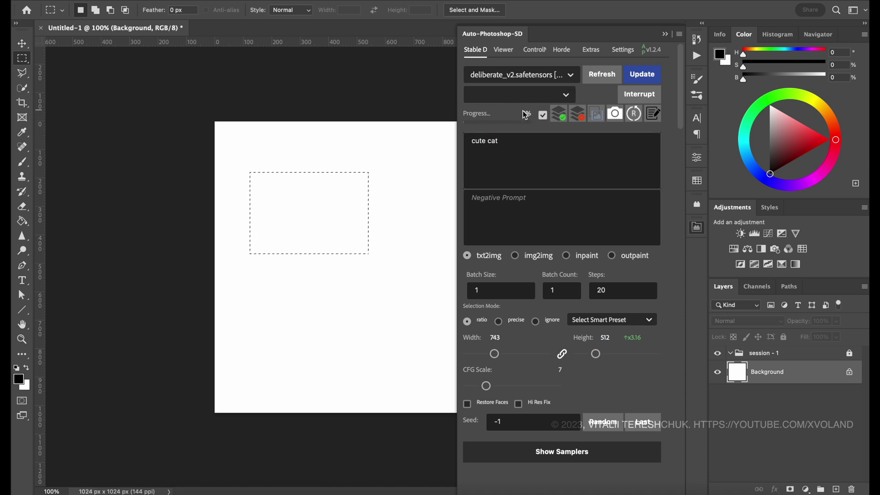
key("super+Tab")
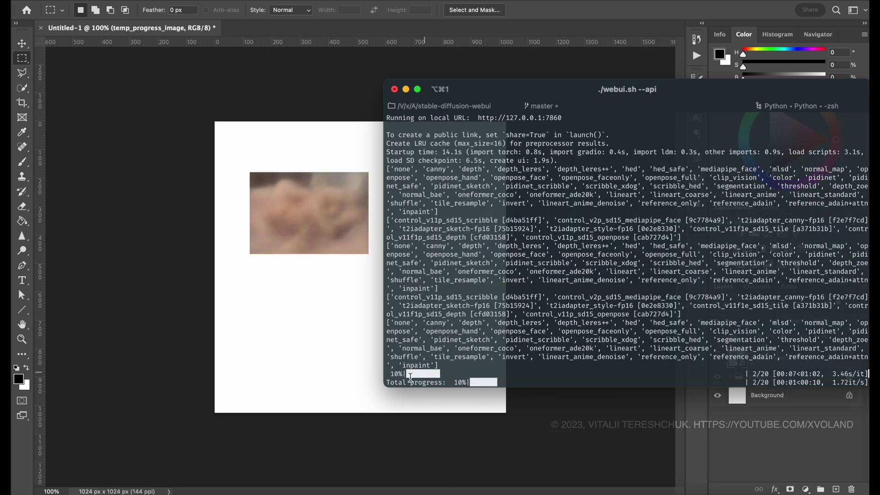
left_click_drag(546, 91, 557, 110)
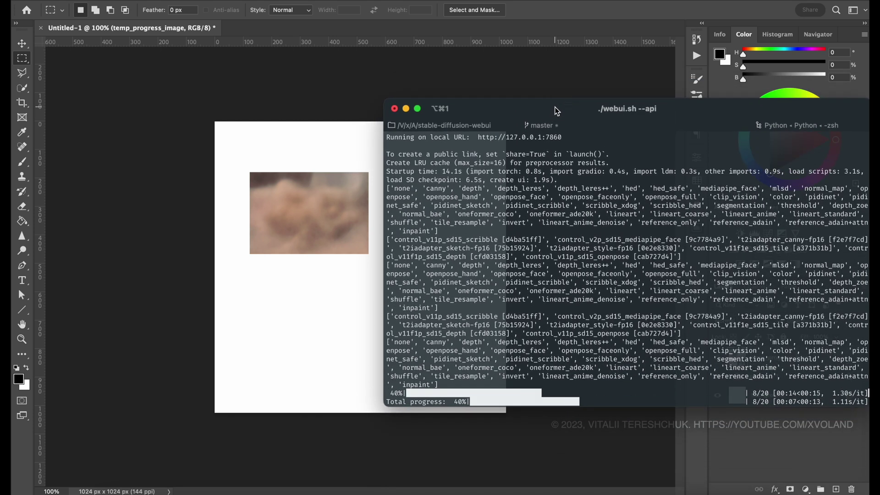
left_click(588, 61)
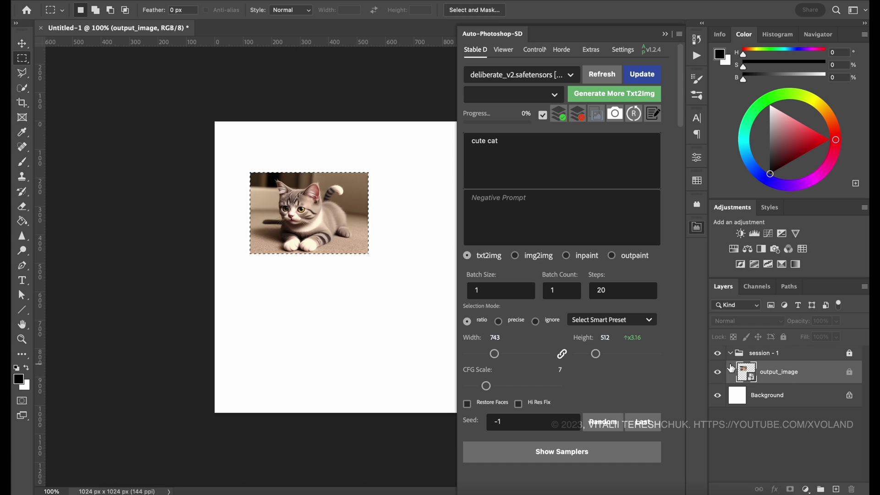
Step: Shift the selection about 110 px to the right so it overlaps the cat image, and generate an outpaint there
left_click_drag(312, 223, 344, 225)
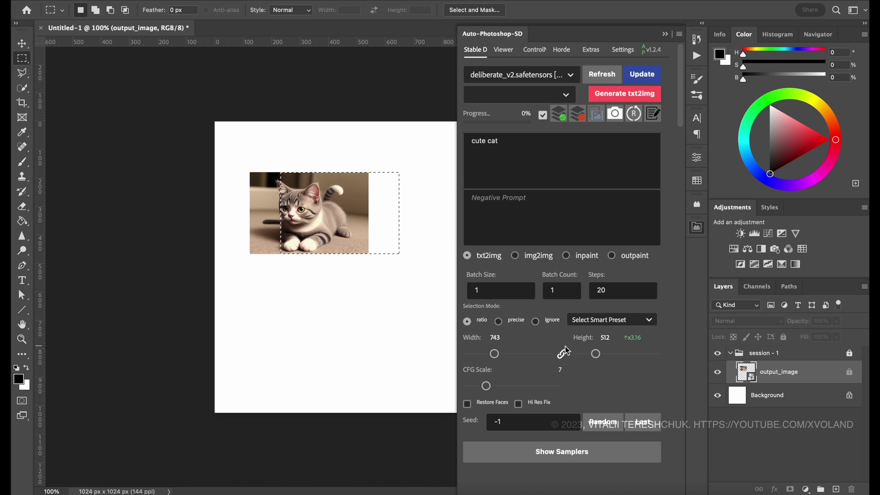
left_click(613, 257)
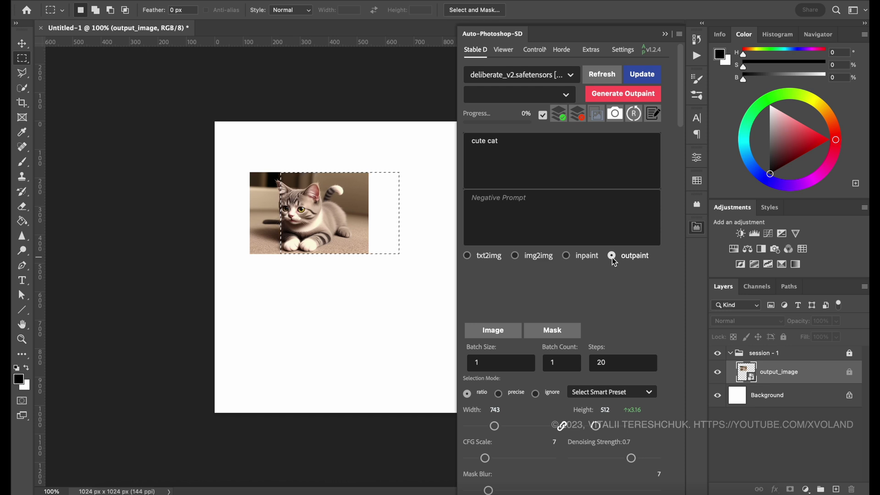
left_click(624, 95)
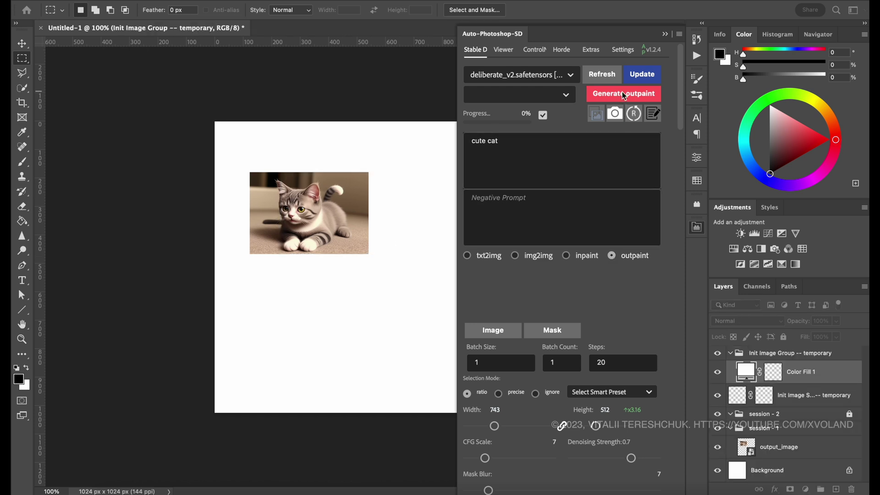
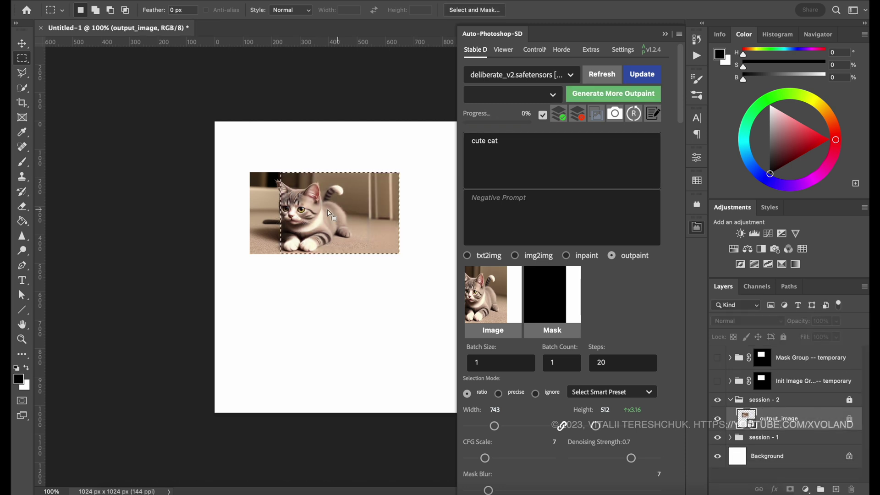
Step: Move the selection over the cat image's upper-left corner, generate an outpaint there and deselect the area
left_click_drag(313, 214, 259, 184)
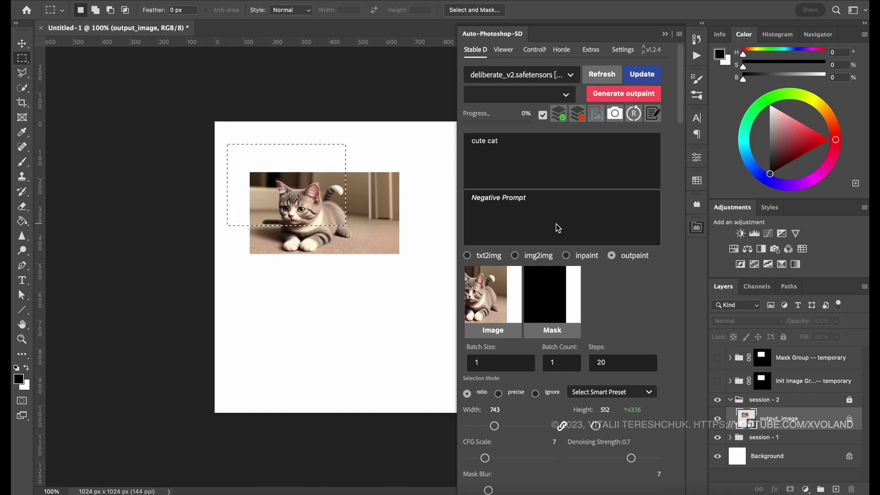
left_click(616, 94)
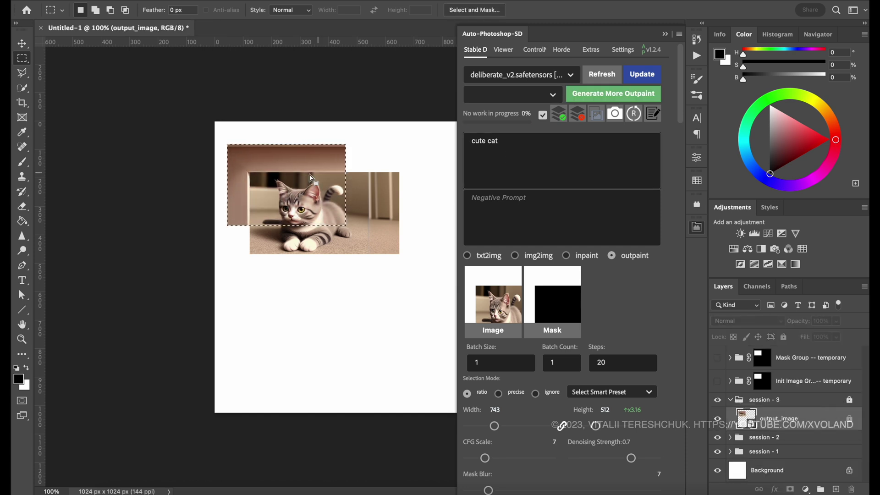
key("ctrl+plus")
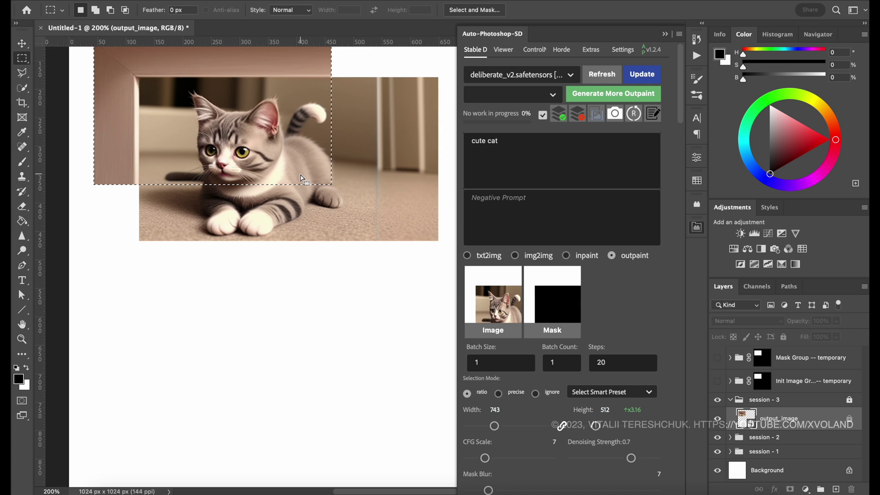
left_click_drag(178, 168, 209, 242)
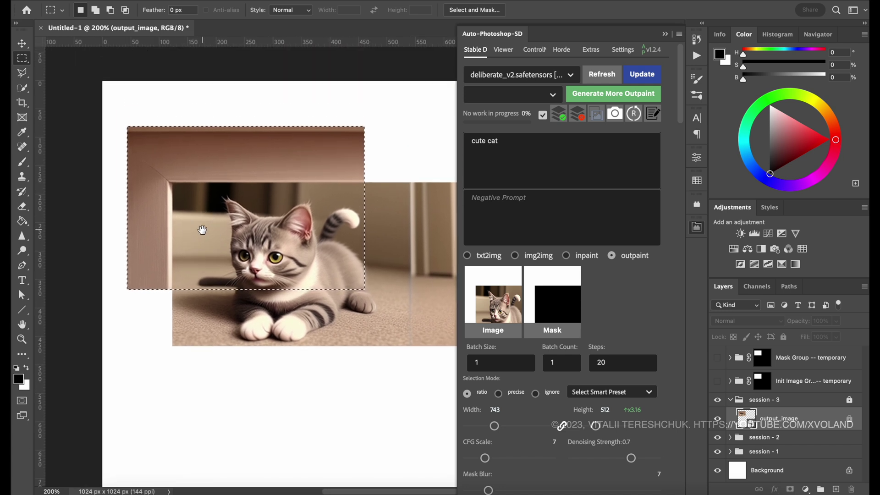
left_click(397, 133)
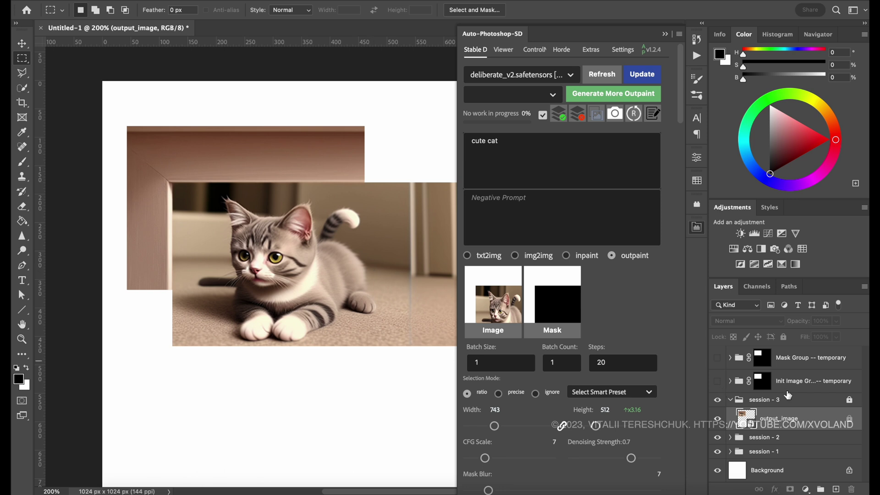
Step: Select about 425 x 300 px around the new frame on the output_image layer and outpaint it with the prompt cleared
left_click(800, 362)
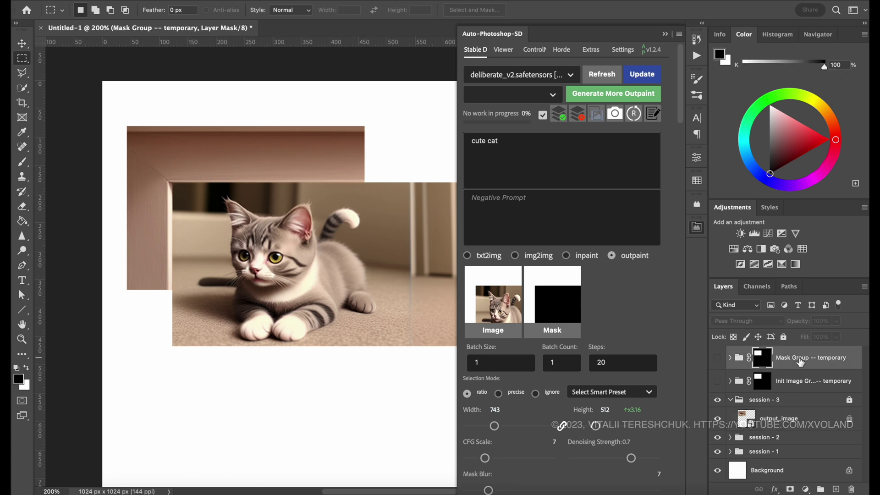
left_click(791, 422)
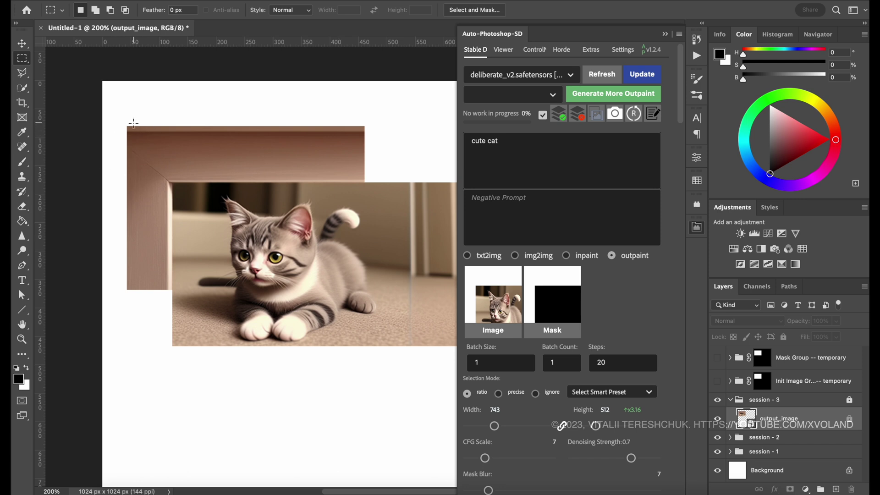
left_click_drag(123, 124, 367, 299)
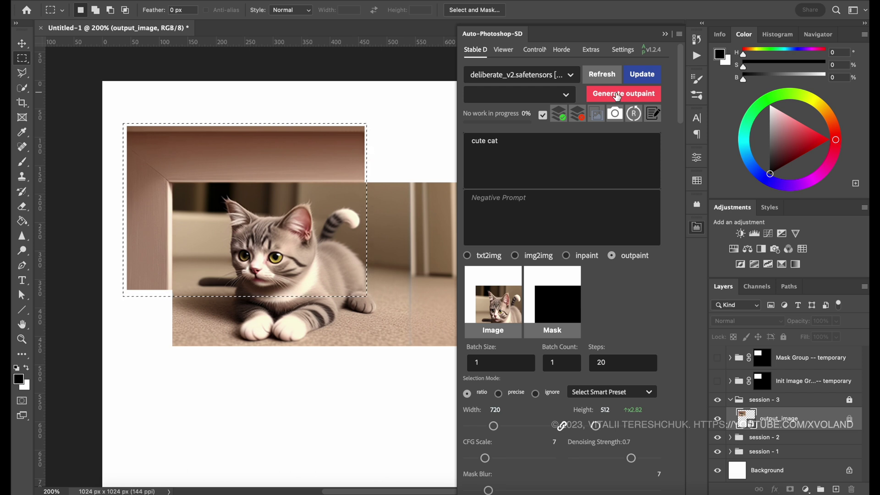
triple_click(507, 143)
key("BackSpace")
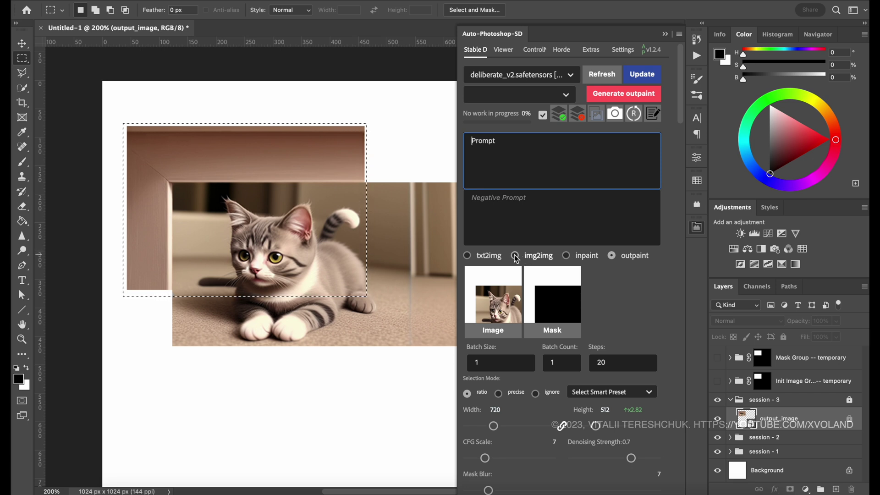
left_click(629, 94)
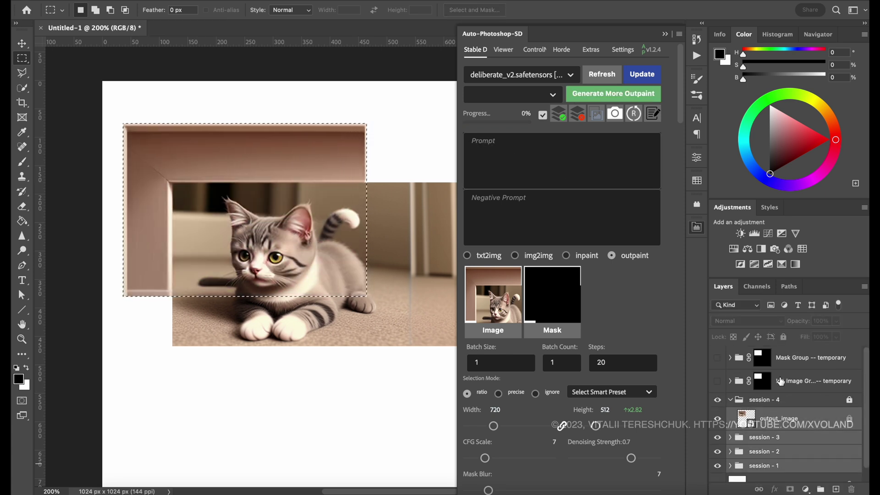
Step: Merge the session layers and temporary groups into one layer above the Background, and generate the outpaint again, dismissing any alerts
left_click(790, 363)
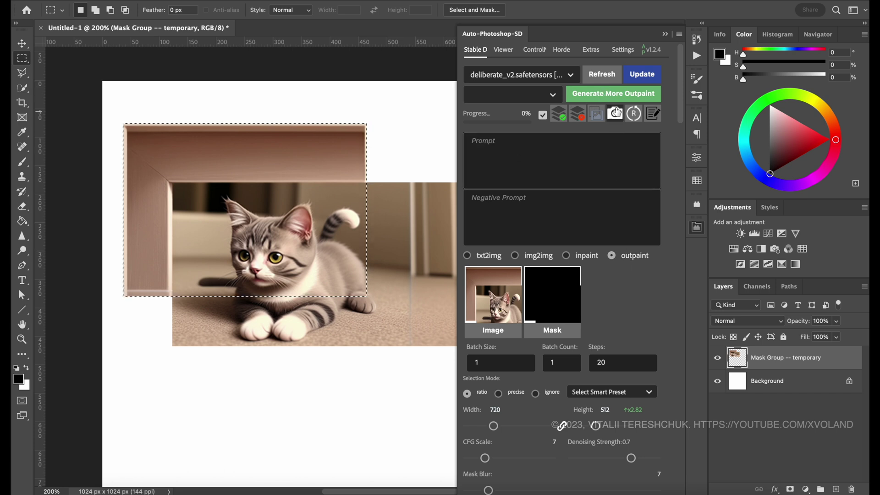
left_click(619, 96)
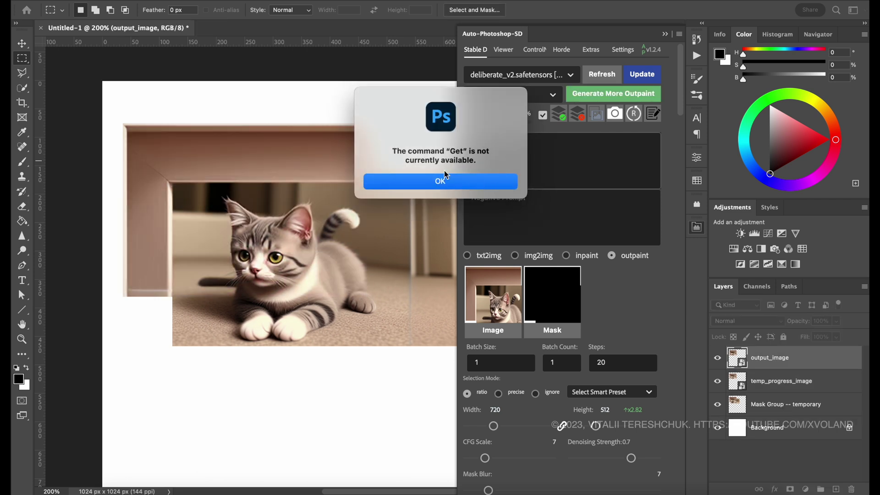
left_click_drag(435, 150, 476, 158)
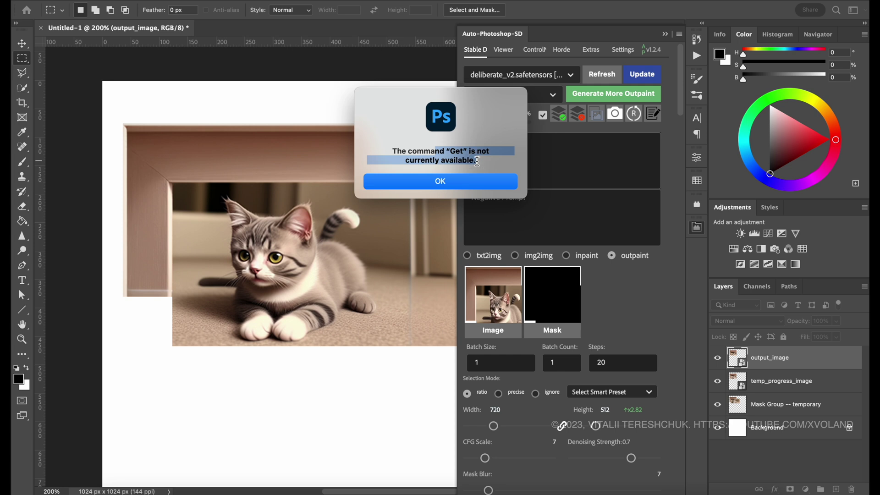
left_click(481, 179)
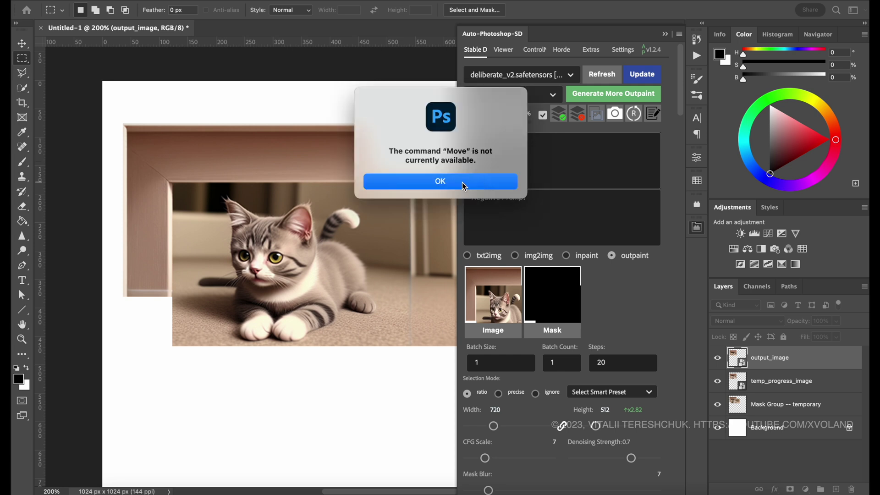
left_click(462, 182)
left_click(349, 209)
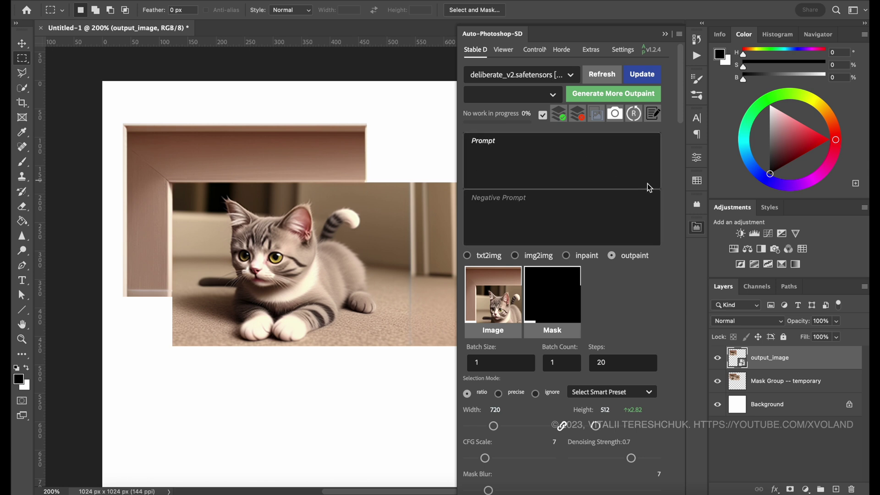
Step: Merge output_image with the Mask Group -- temporary layer and delete about 445 x 325 px covering the frame and the cat's upper body
left_click(697, 232)
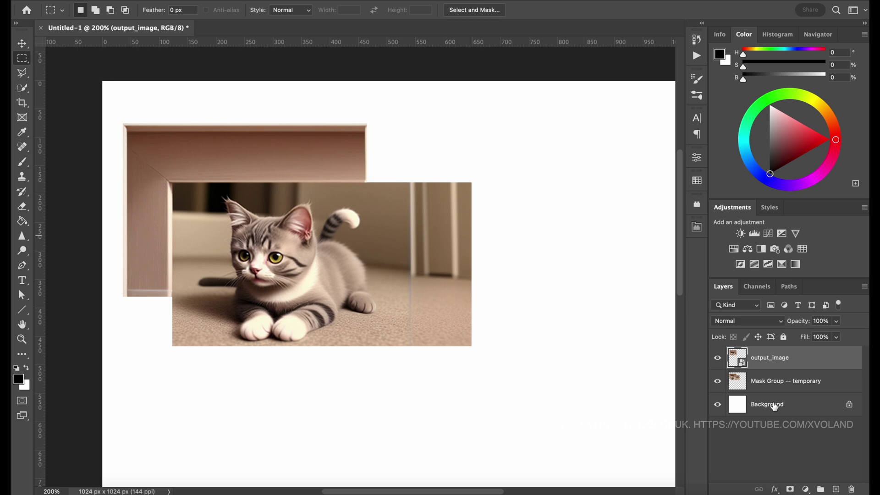
left_click(718, 358)
left_click(719, 361)
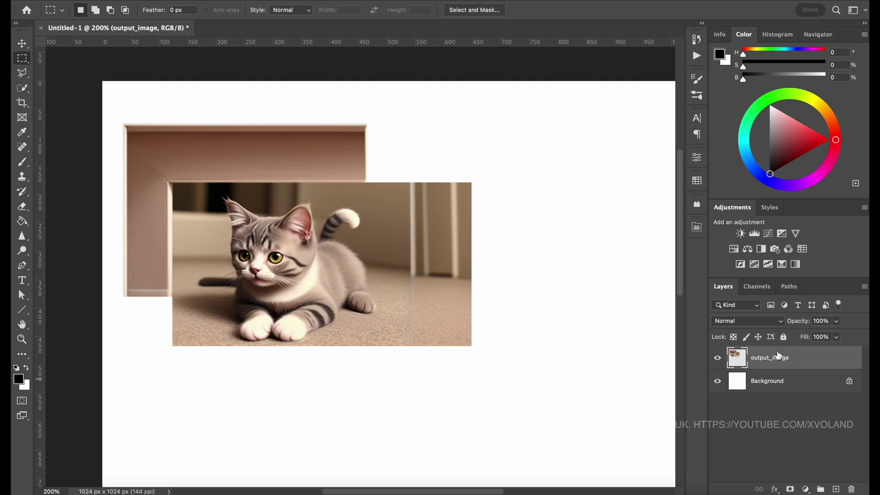
left_click_drag(115, 116, 370, 305)
key("Delete")
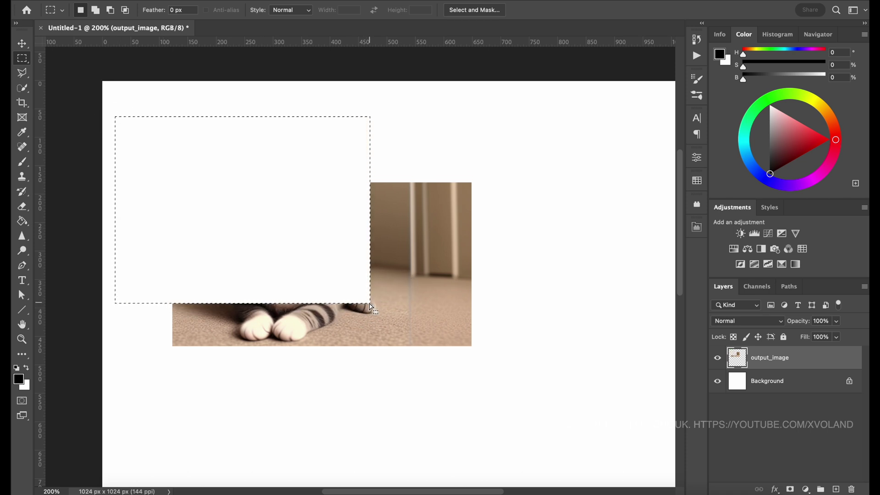
Step: Outpaint the emptied selection with a blank prompt, dismissing the alerts, and collapse the Auto-Photoshop-SD panel
left_click(697, 227)
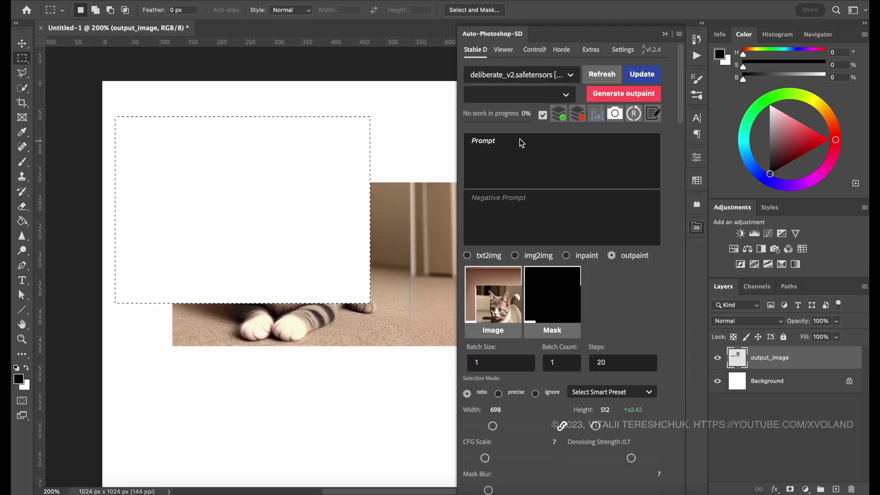
left_click(602, 94)
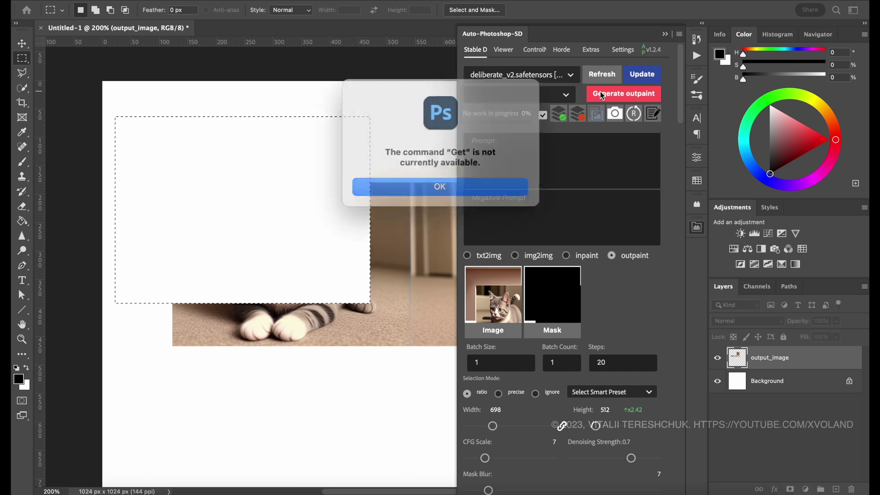
left_click(439, 182)
left_click(440, 181)
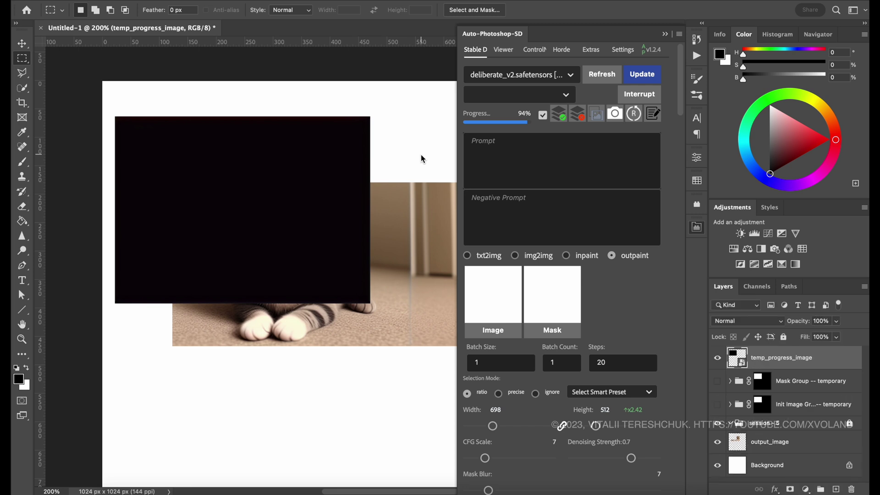
left_click(421, 155)
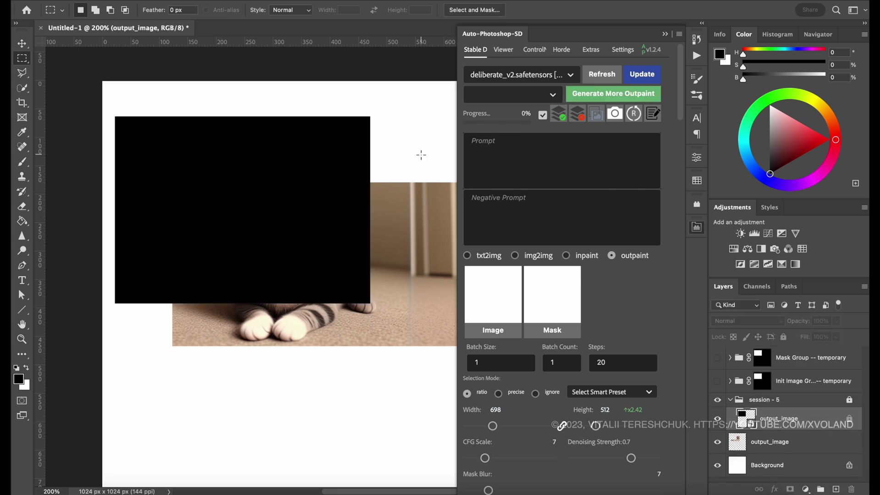
left_click(665, 34)
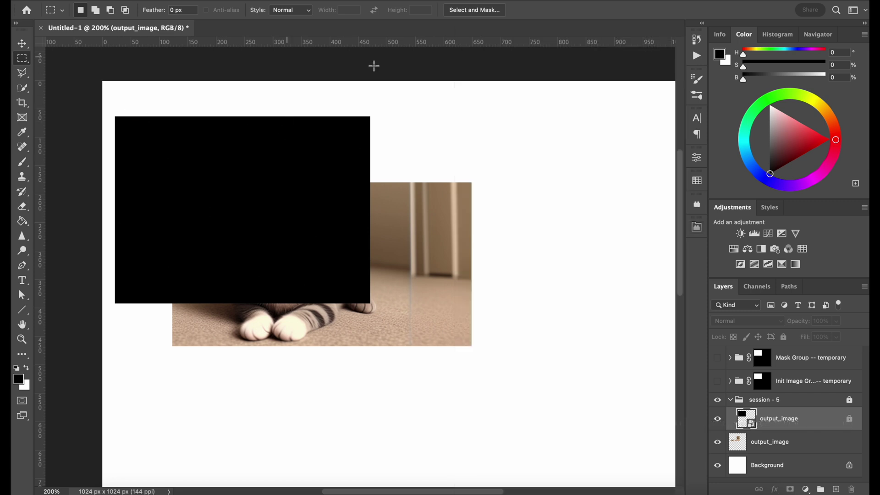